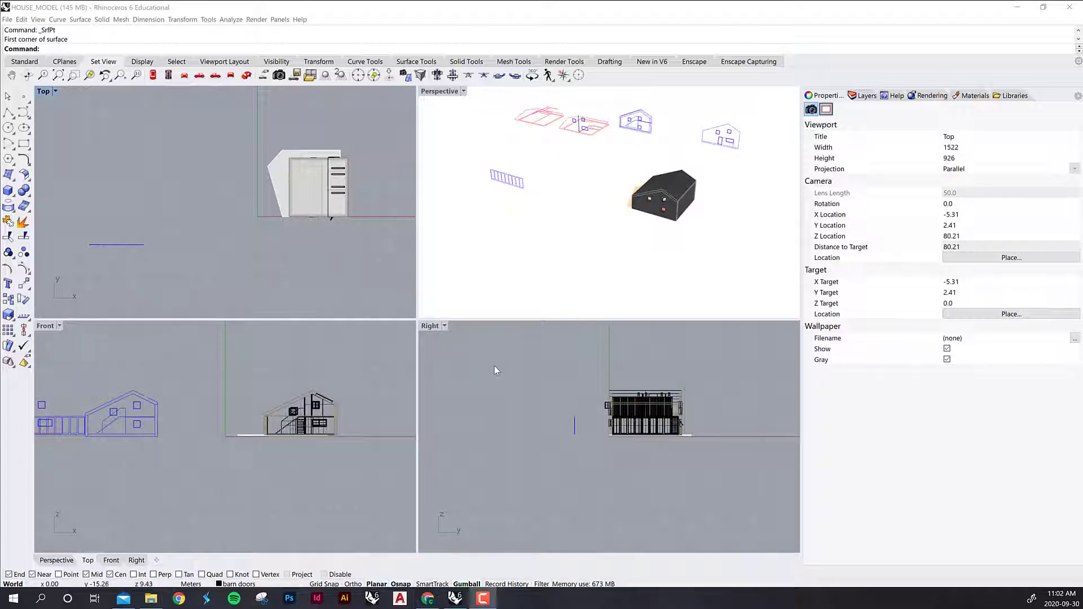
{"action": "left_click", "coordinate": [445, 327]}
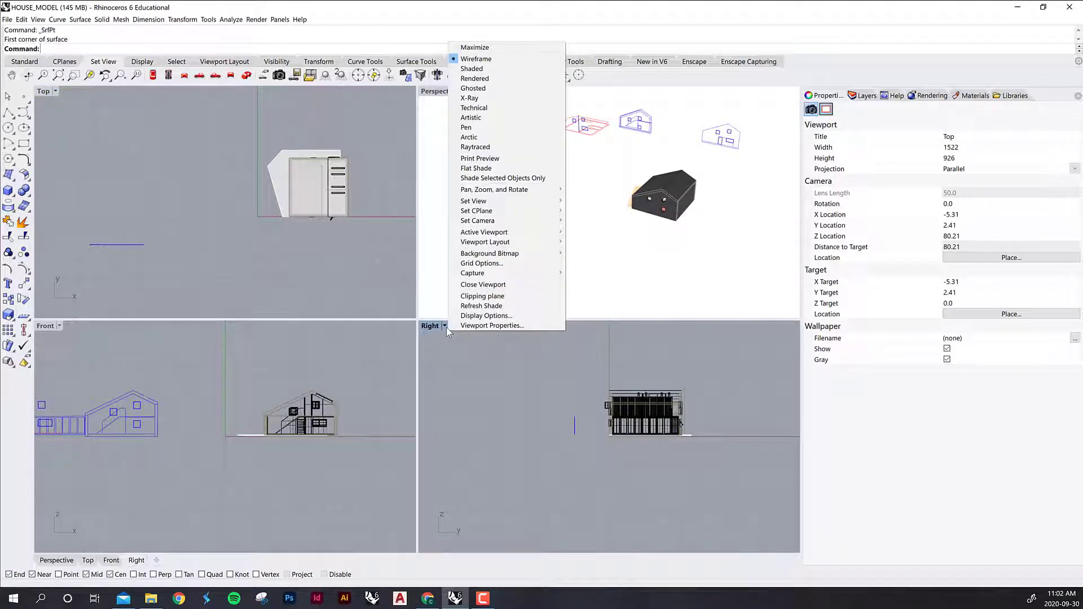
{"action": "left_click", "coordinate": [486, 403]}
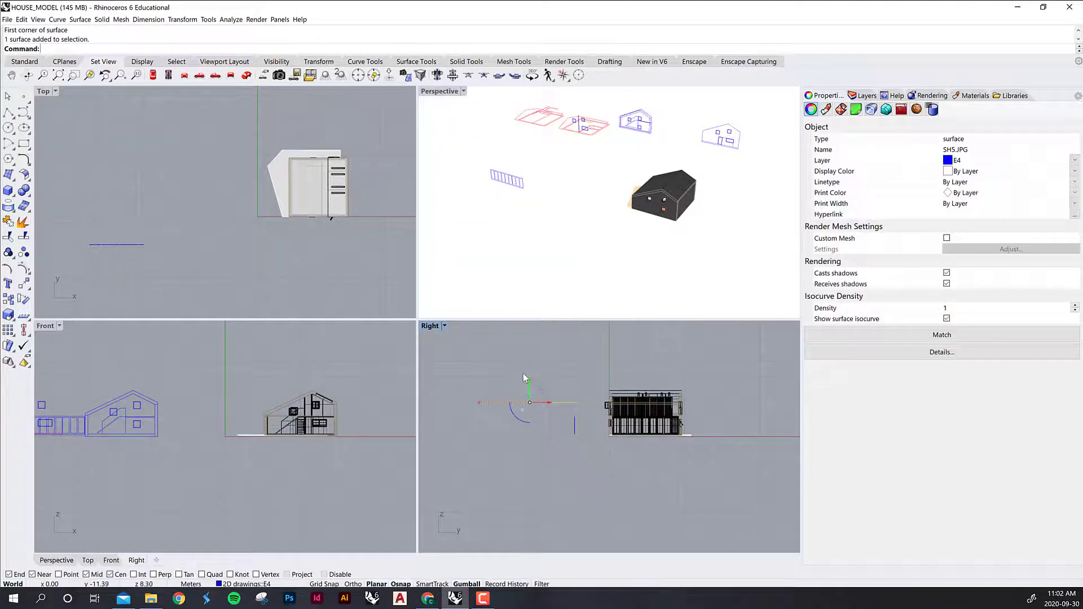
{"action": "left_click", "coordinate": [519, 440]}
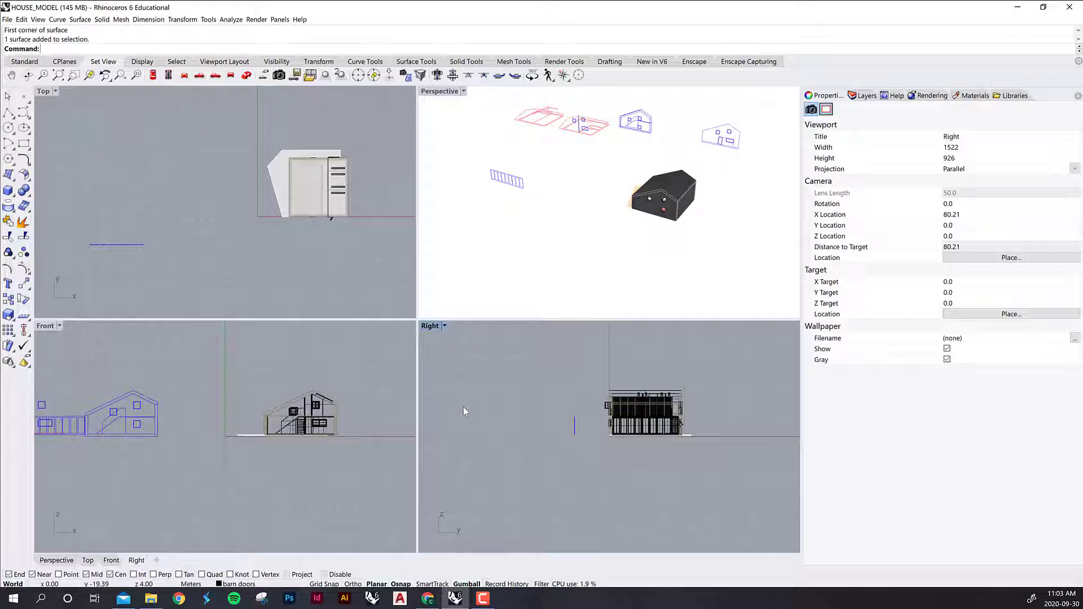
Try to change the document's model units to Millimeters, and cancel at the prompt to scale the model.
{"action": "type", "text": "Units"}
{"action": "key", "text": "Return"}
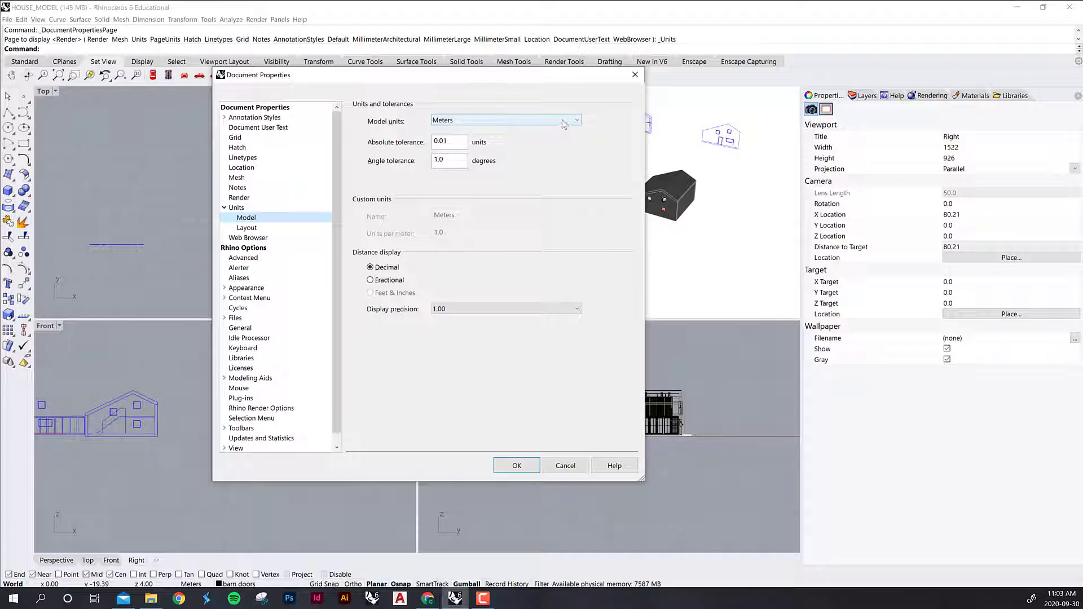
{"action": "left_click", "coordinate": [449, 124]}
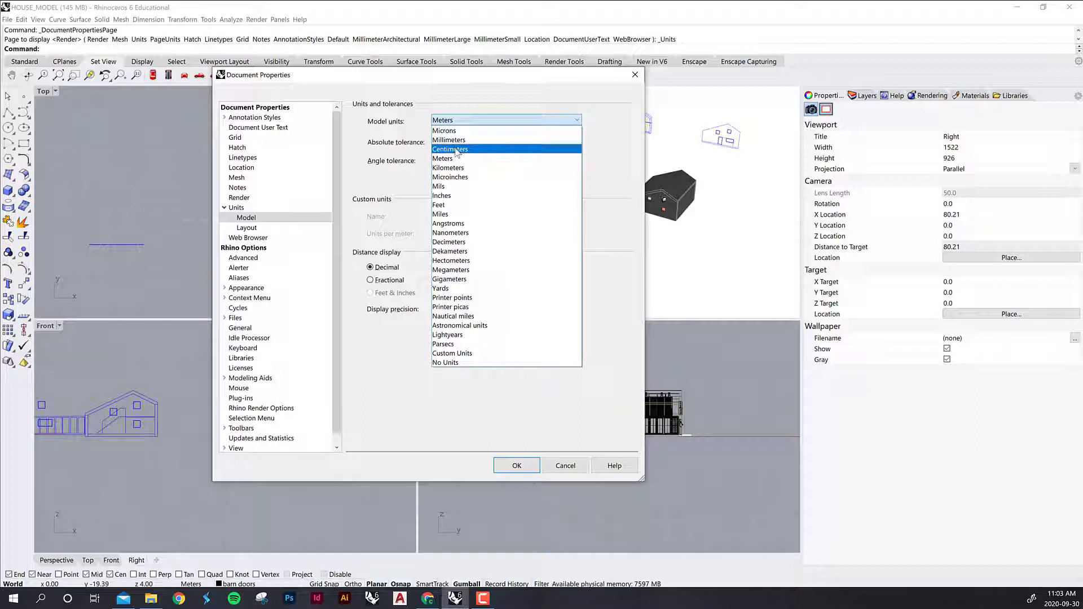
{"action": "left_click", "coordinate": [445, 140]}
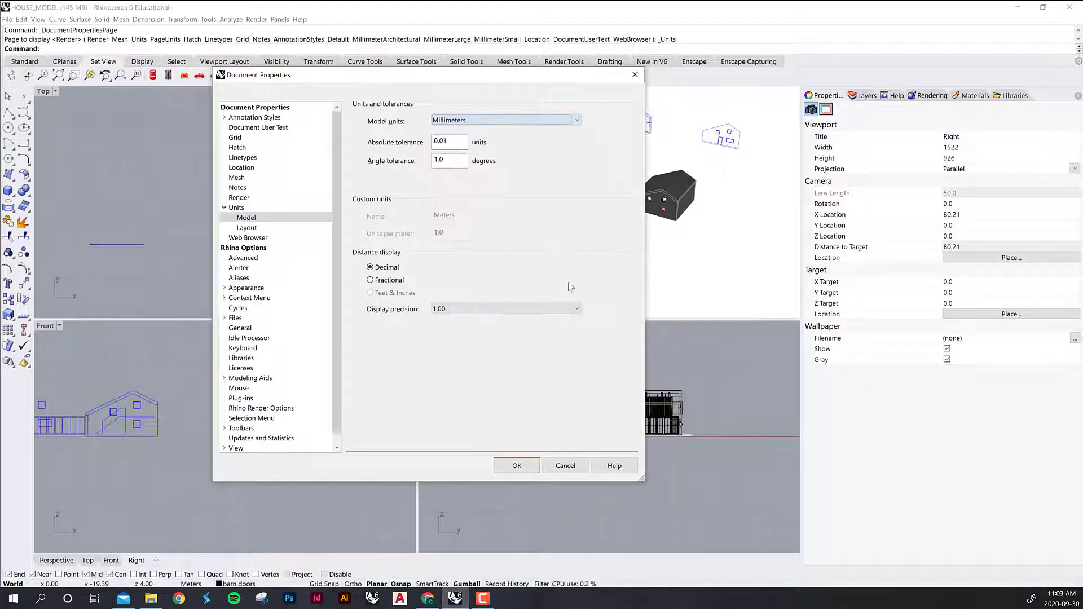
{"action": "left_click", "coordinate": [515, 465]}
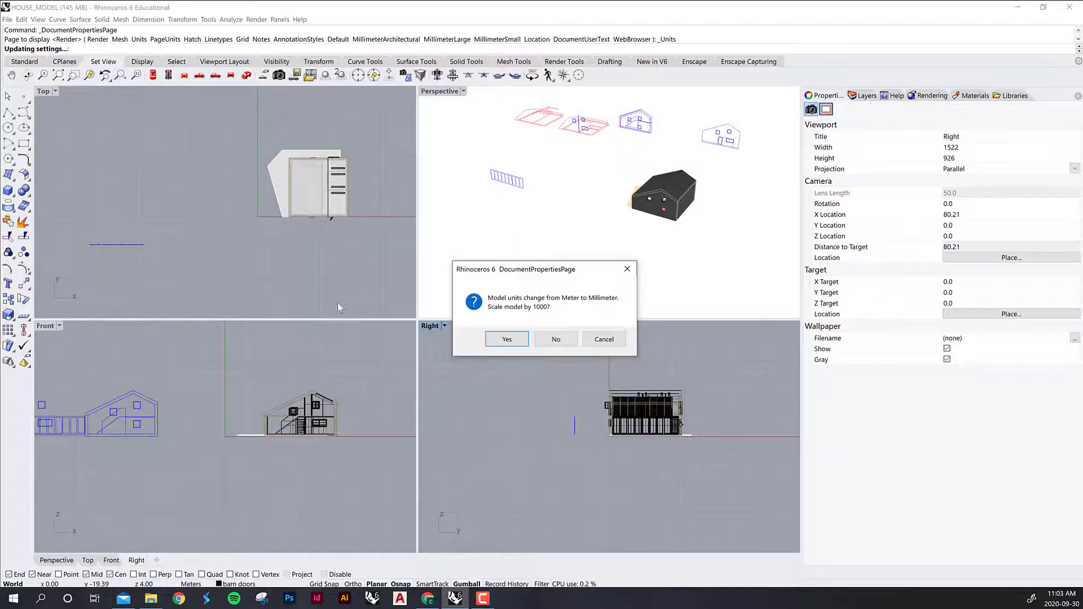
{"action": "left_click_drag", "start_coordinate": [517, 269], "coordinate": [423, 218]}
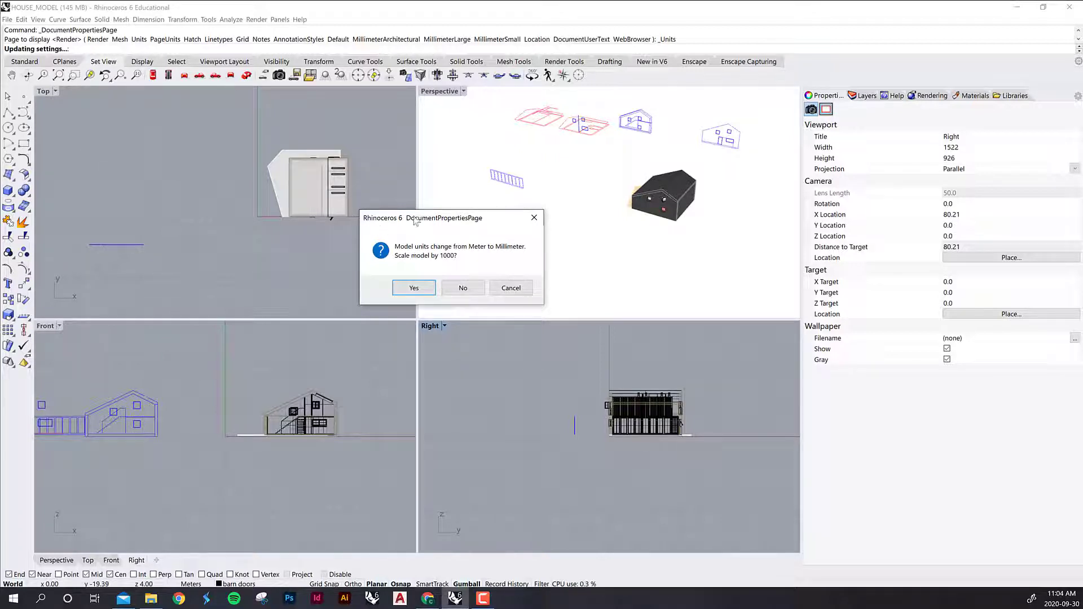
{"action": "left_click_drag", "start_coordinate": [414, 220], "coordinate": [449, 229]}
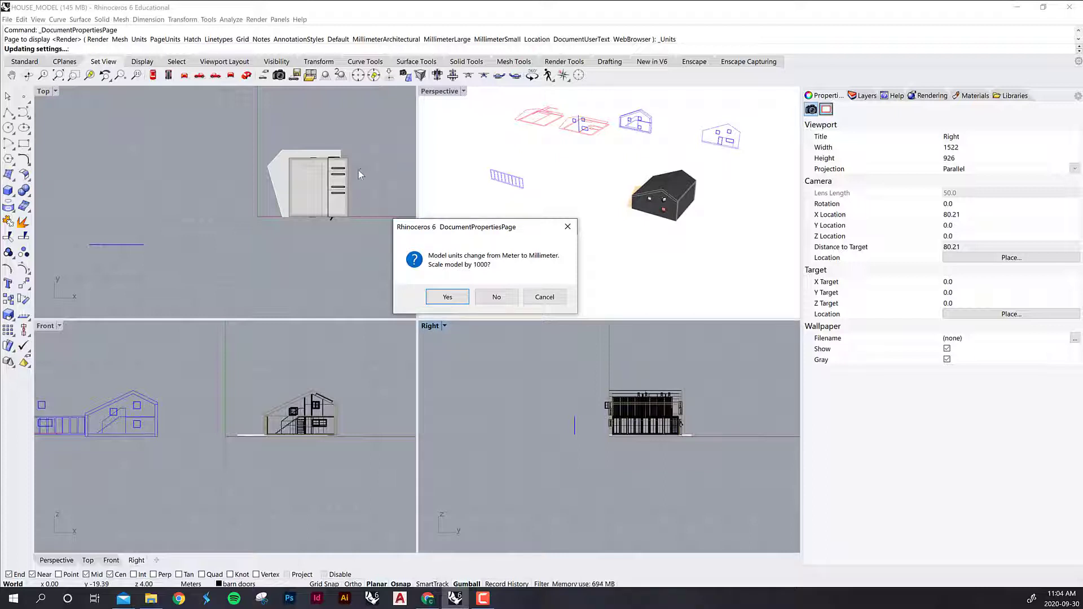
{"action": "left_click", "coordinate": [571, 224]}
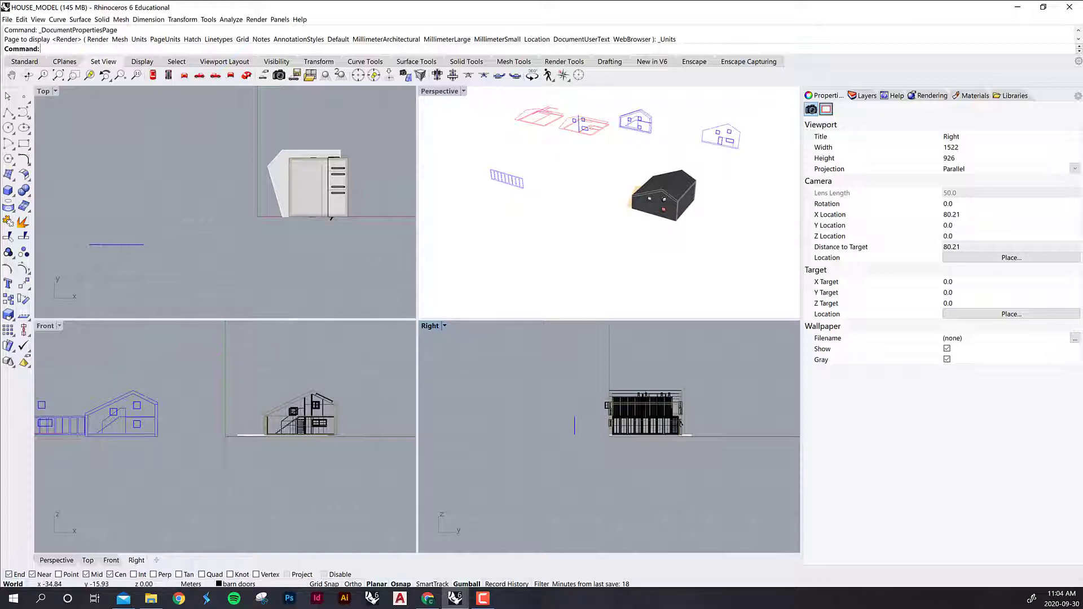
Switch to Google Drive in Chrome, look through the versioned files in the outdated folder, and close the browser window.
{"action": "key", "text": "alt+Tab"}
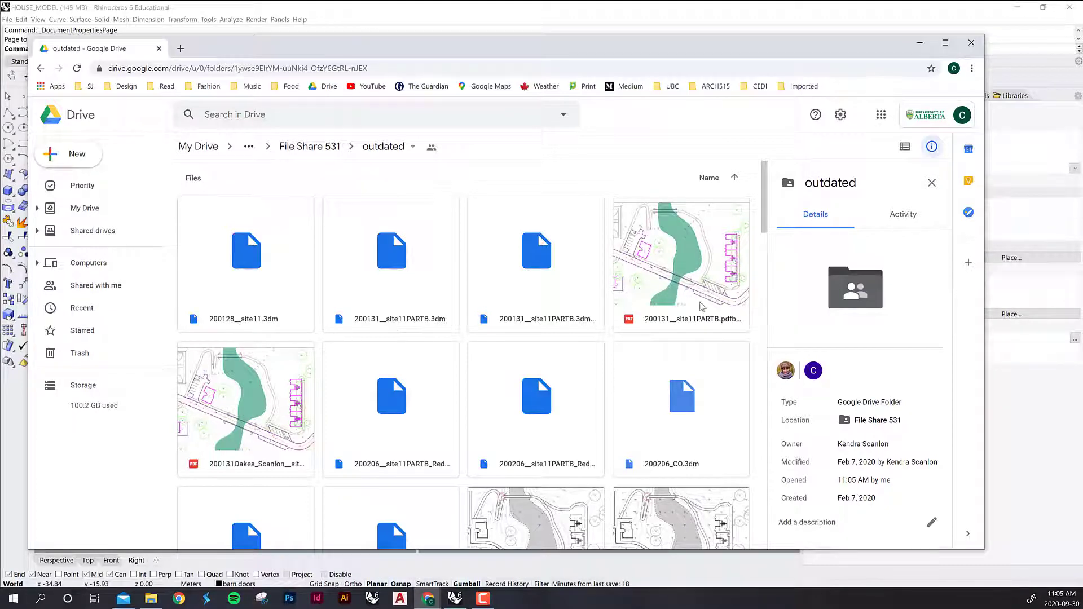
{"action": "scroll", "coordinate": [733, 237], "scroll_direction": "down", "scroll_amount": 1}
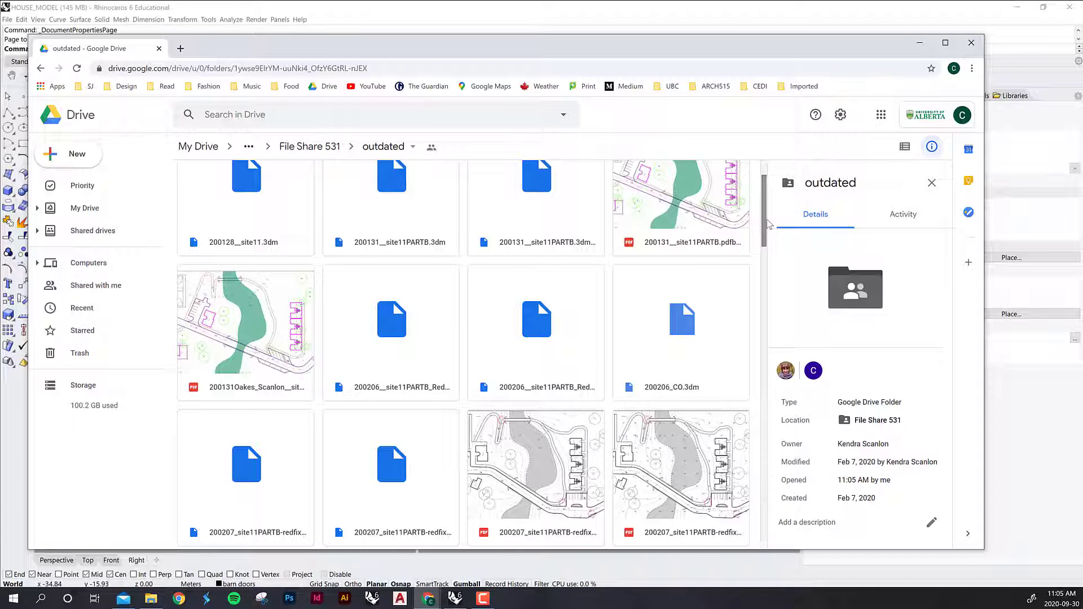
{"action": "left_click_drag", "start_coordinate": [765, 231], "coordinate": [768, 361]}
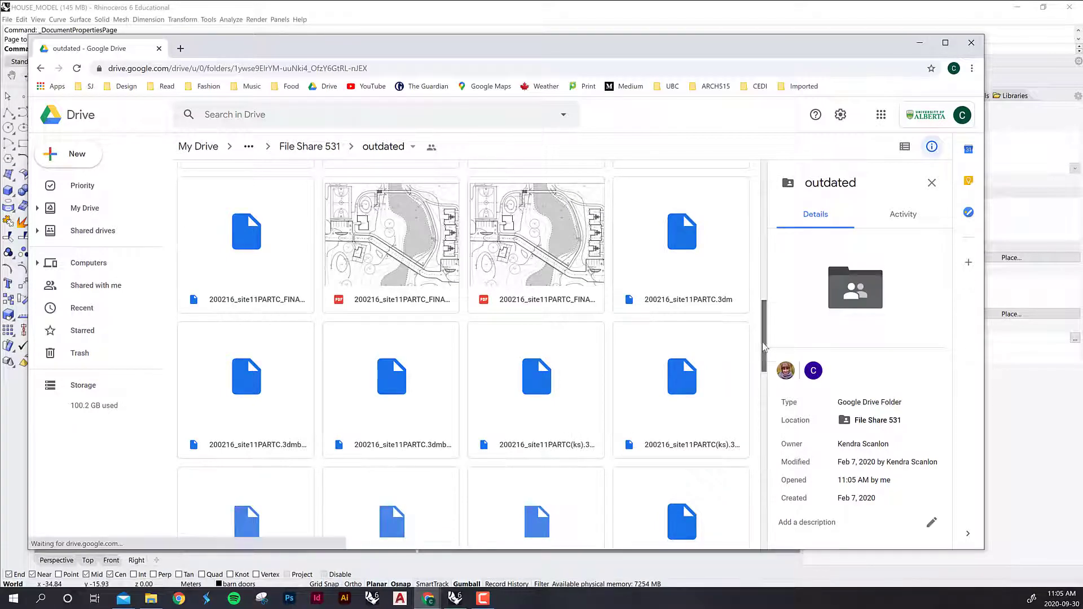
{"action": "left_click_drag", "start_coordinate": [766, 340], "coordinate": [771, 203]}
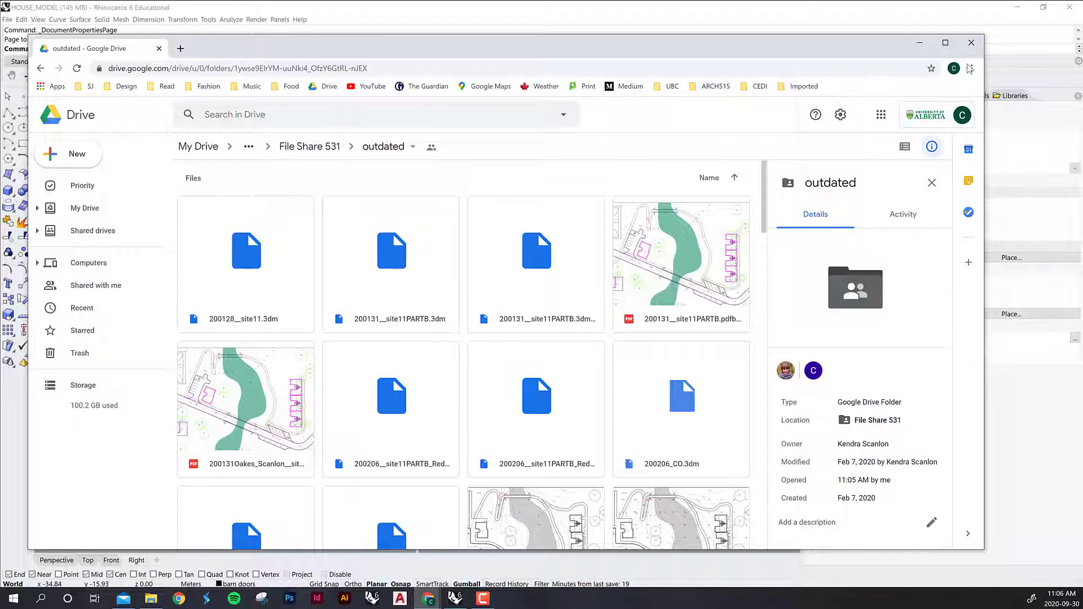
{"action": "left_click", "coordinate": [971, 45]}
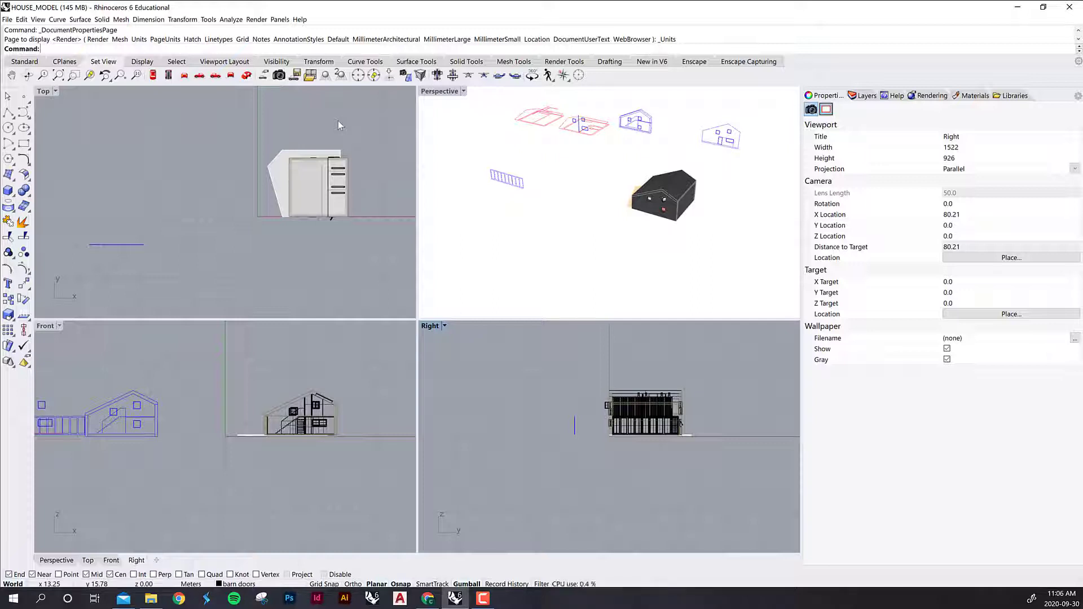
Show the model's layer list and review its layers and sublayers from 2D drawings down to kitchen.
{"action": "left_click", "coordinate": [324, 241]}
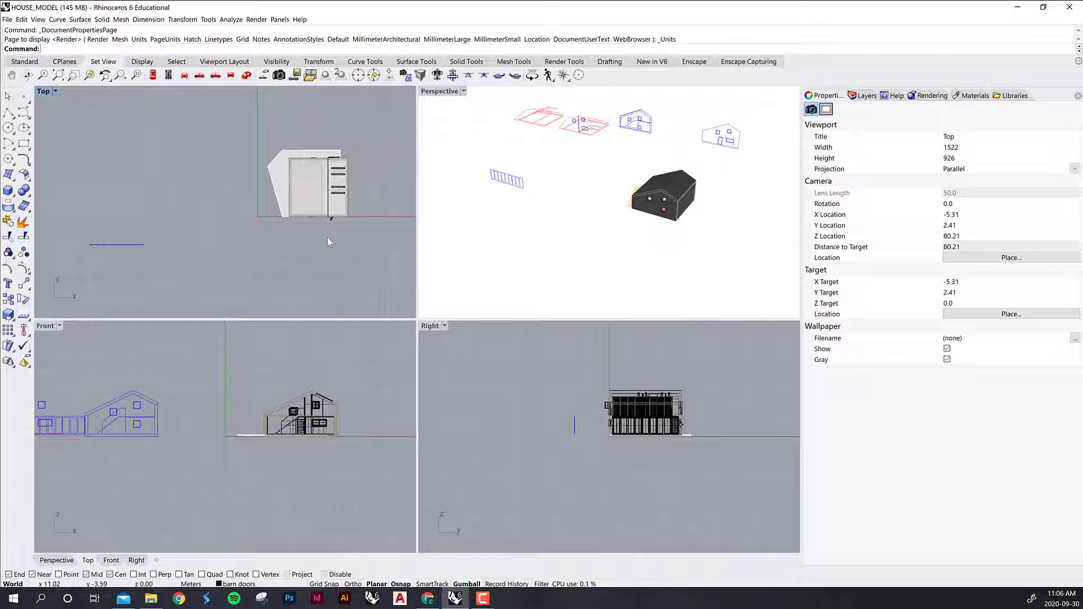
{"action": "left_click", "coordinate": [865, 95]}
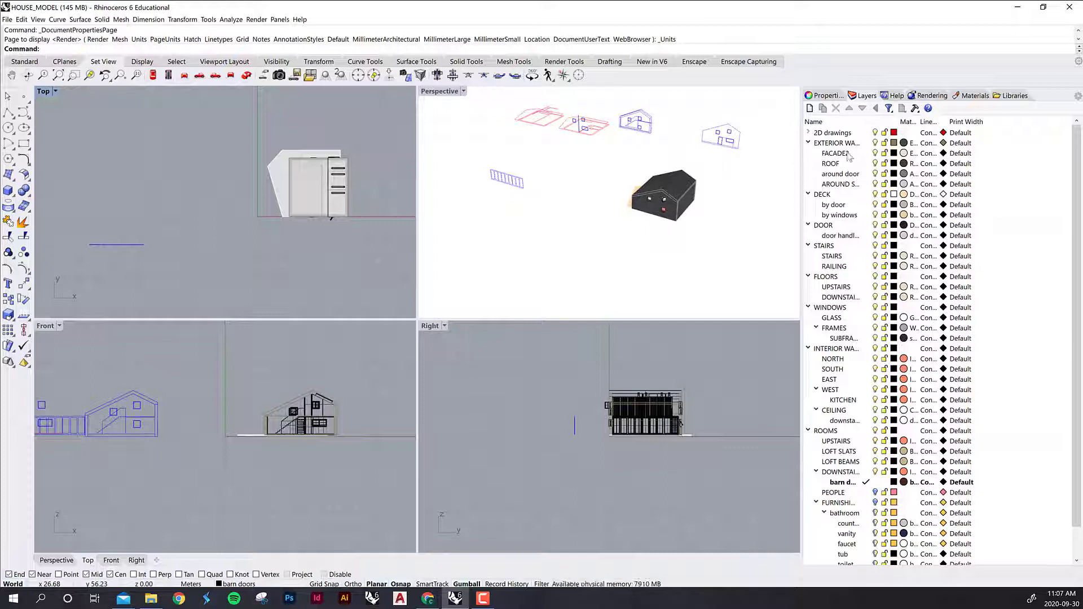
{"action": "scroll", "coordinate": [832, 277], "scroll_direction": "down", "scroll_amount": 1}
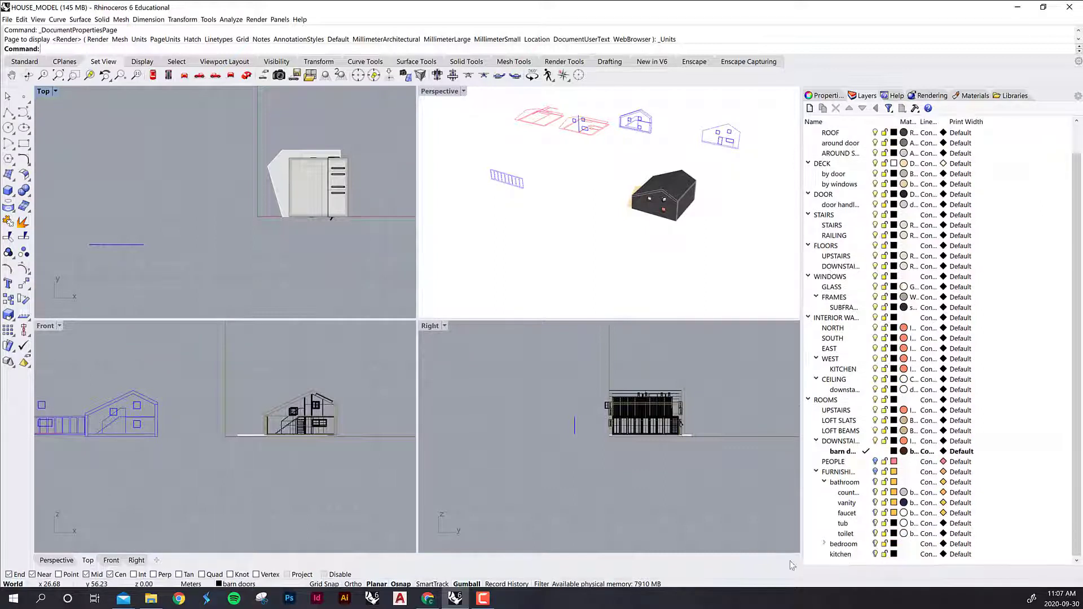
{"action": "scroll", "coordinate": [833, 402], "scroll_direction": "up", "scroll_amount": 1}
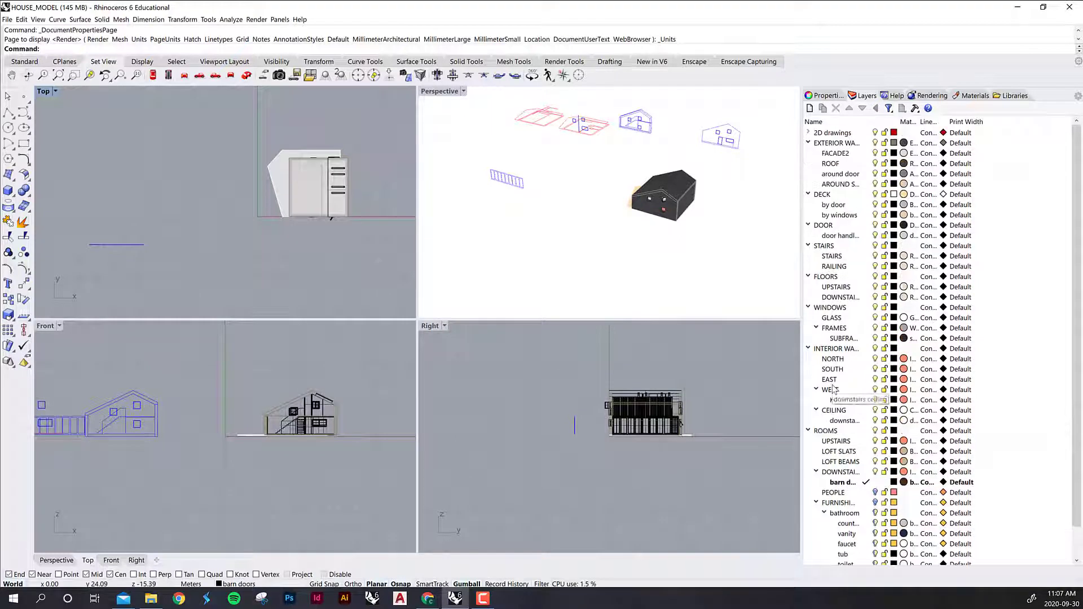
{"action": "scroll", "coordinate": [840, 497], "scroll_direction": "down", "scroll_amount": 1}
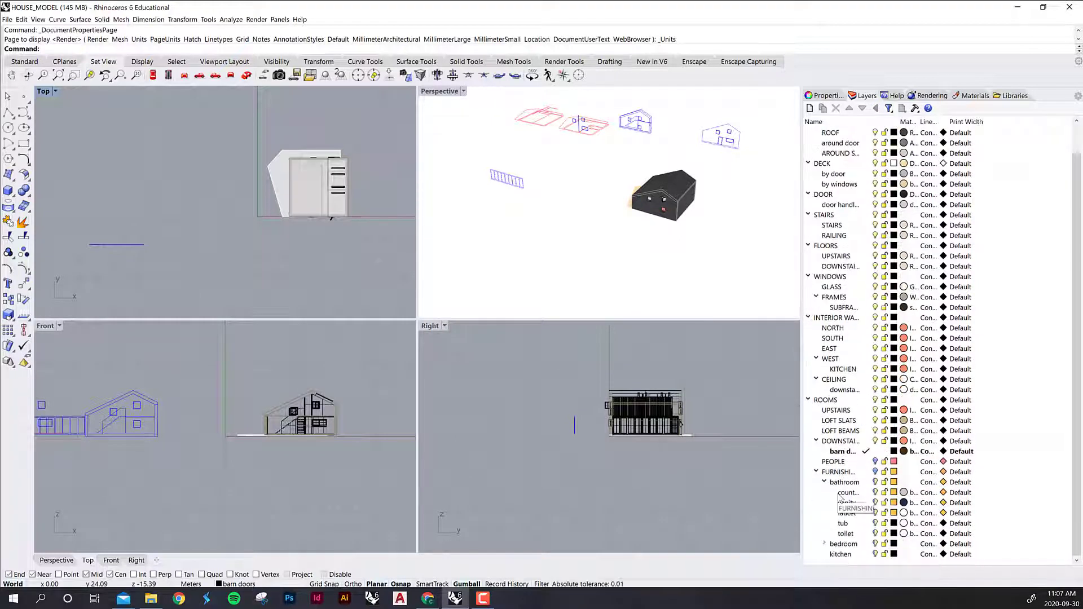
Collapse the sublayers of all expanded parent layers, from ROOMS up to the exterior walls, and clear the layer selection.
{"action": "left_click", "coordinate": [808, 400]}
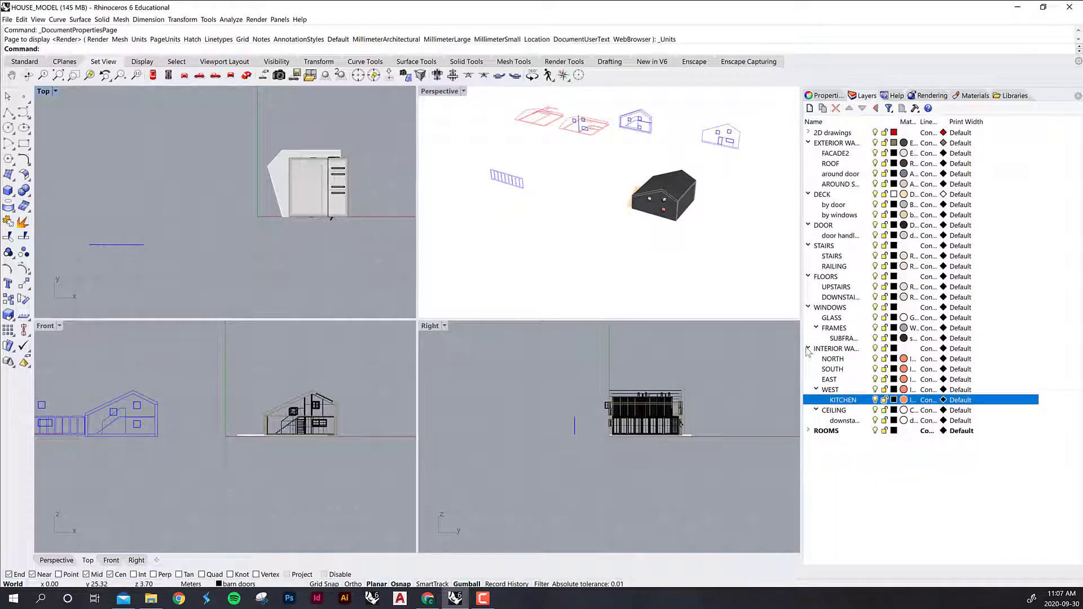
{"action": "left_click", "coordinate": [807, 348]}
{"action": "left_click", "coordinate": [807, 307]}
{"action": "left_click", "coordinate": [808, 276]}
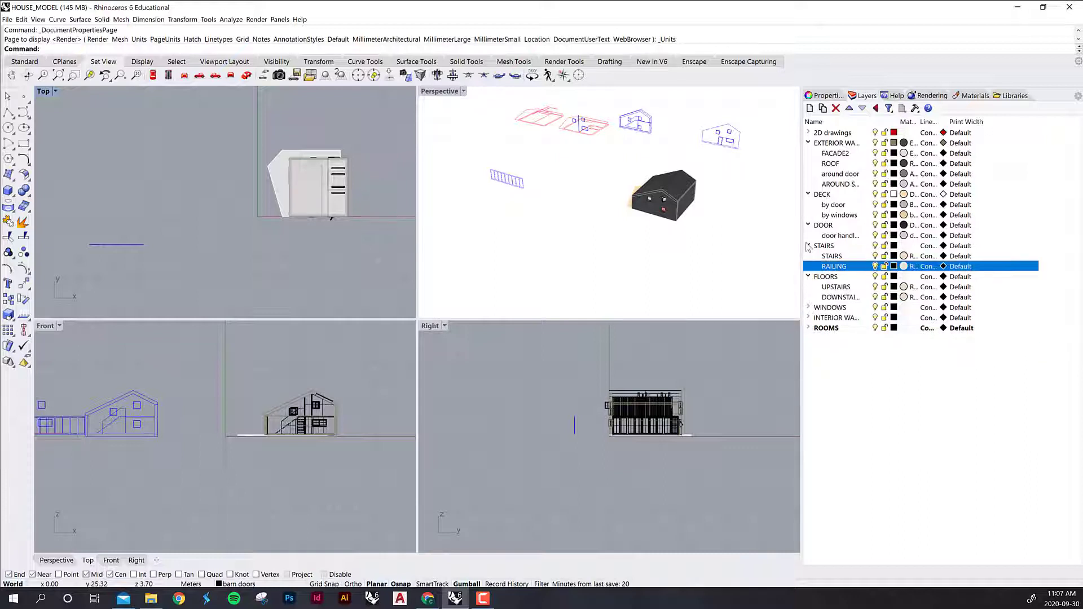
{"action": "left_click", "coordinate": [808, 245]}
{"action": "left_click", "coordinate": [808, 225]}
{"action": "left_click", "coordinate": [808, 194]}
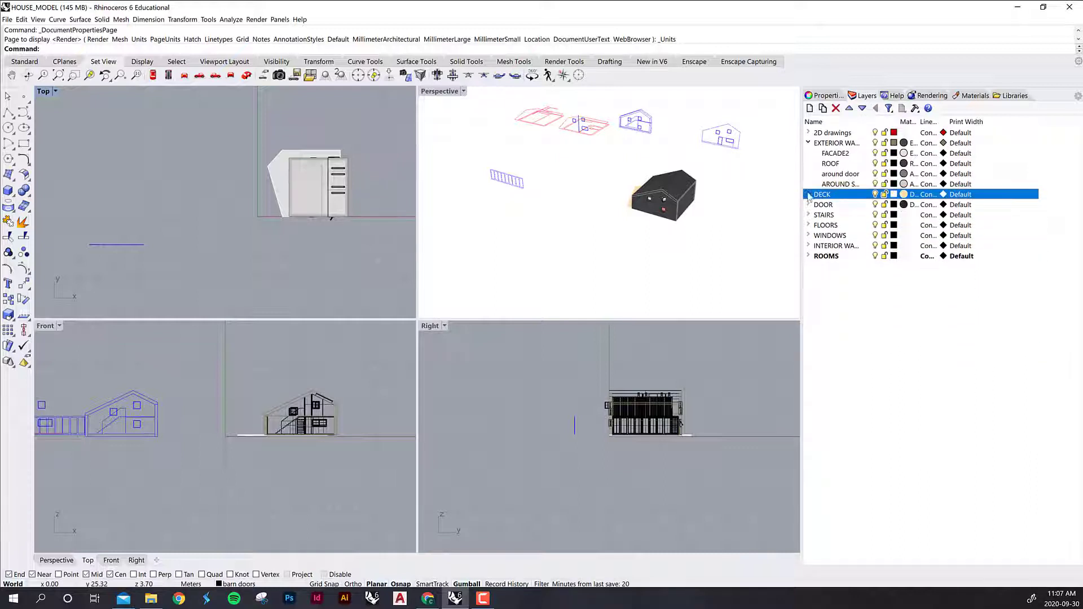
{"action": "left_click", "coordinate": [809, 143]}
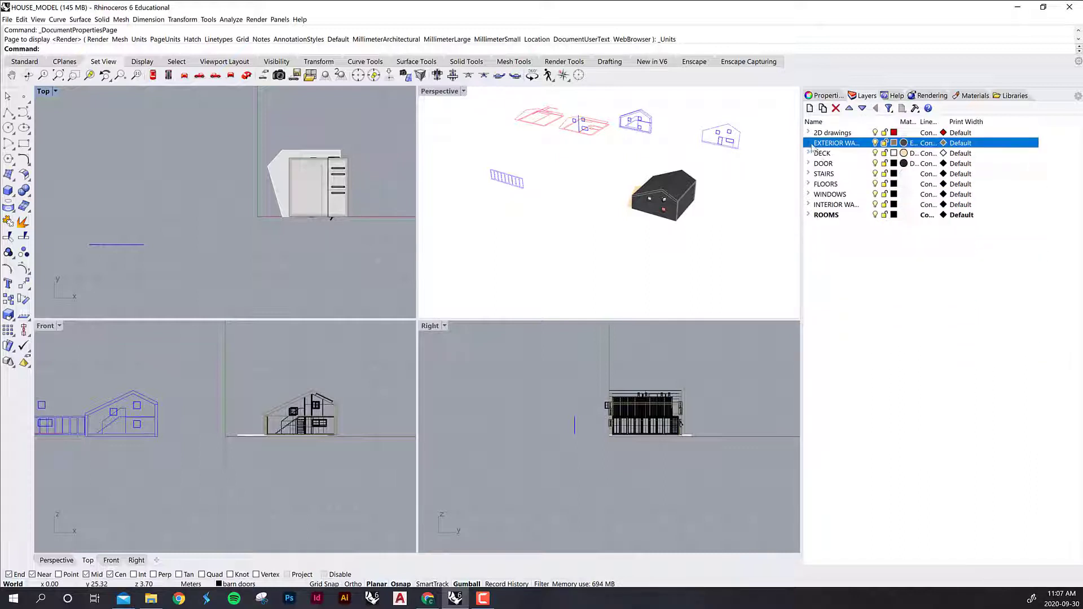
{"action": "left_click", "coordinate": [873, 286]}
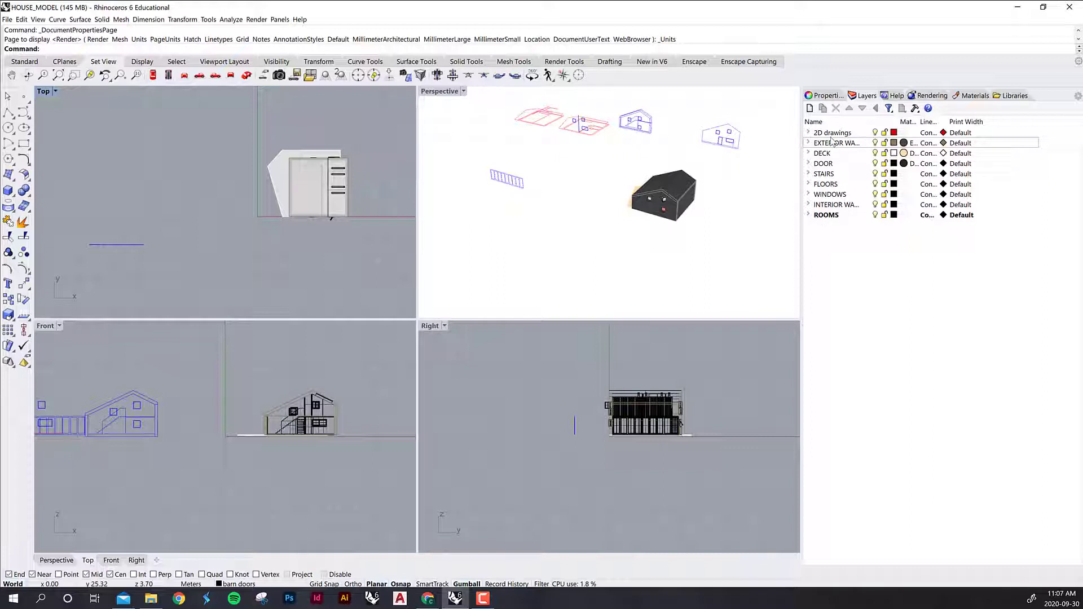
Expand the 2D drawings layer and examine its plans and elevations in the Front and Top viewports, briefly selecting the upper group of drawings.
{"action": "left_click", "coordinate": [808, 132]}
{"action": "left_click", "coordinate": [822, 133]}
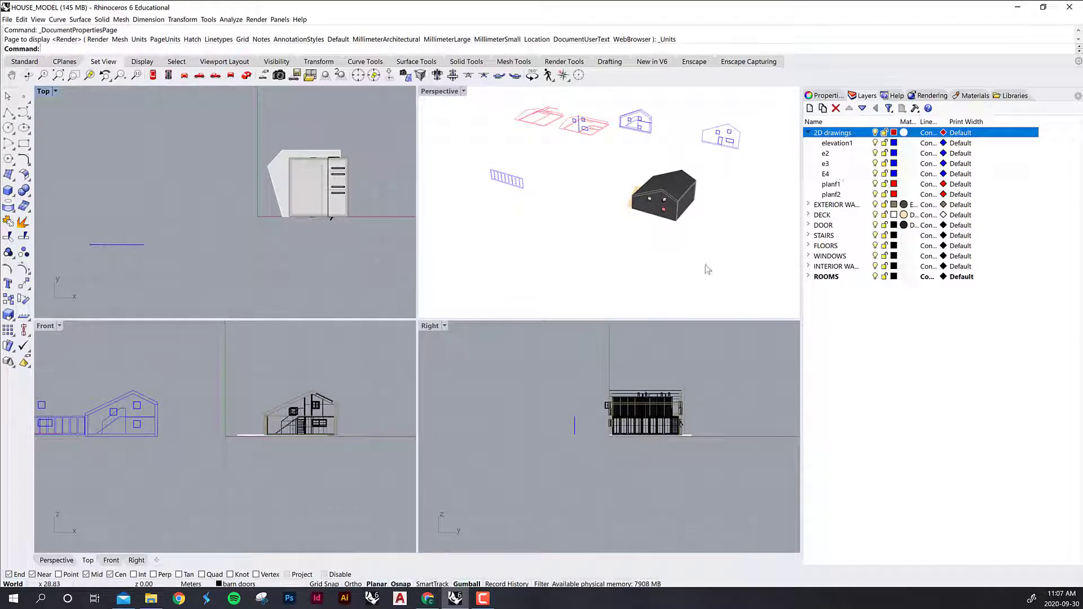
{"action": "right_click_drag", "start_coordinate": [156, 493], "coordinate": [322, 489]}
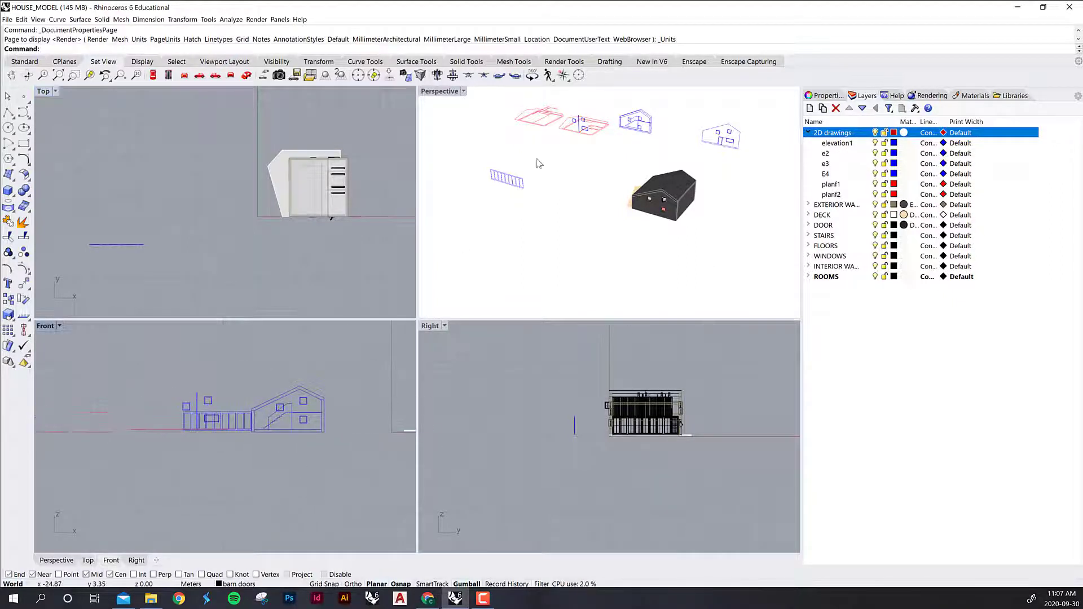
{"action": "left_click", "coordinate": [144, 236]}
{"action": "scroll", "coordinate": [144, 234], "scroll_direction": "down", "scroll_amount": 10}
{"action": "right_click_drag", "start_coordinate": [141, 215], "coordinate": [249, 238]}
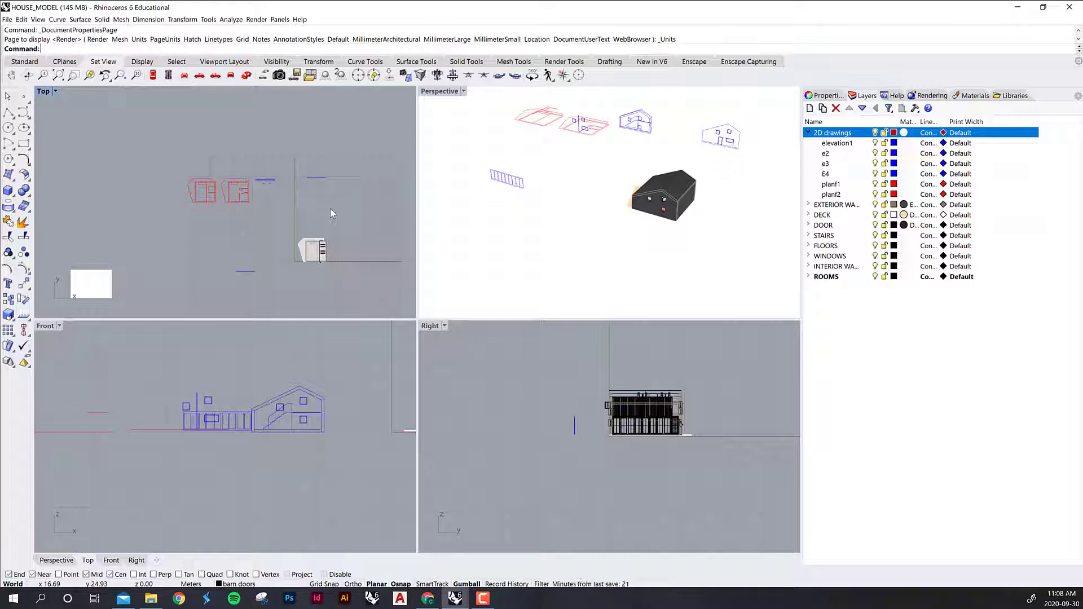
{"action": "left_click_drag", "start_coordinate": [340, 199], "coordinate": [171, 154]}
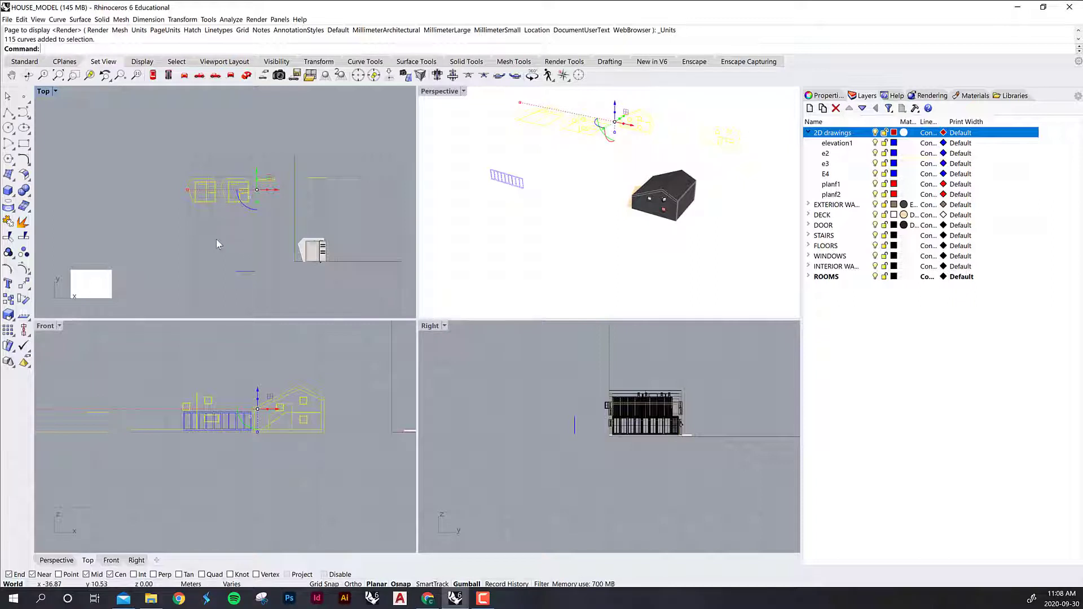
{"action": "key", "text": "Escape"}
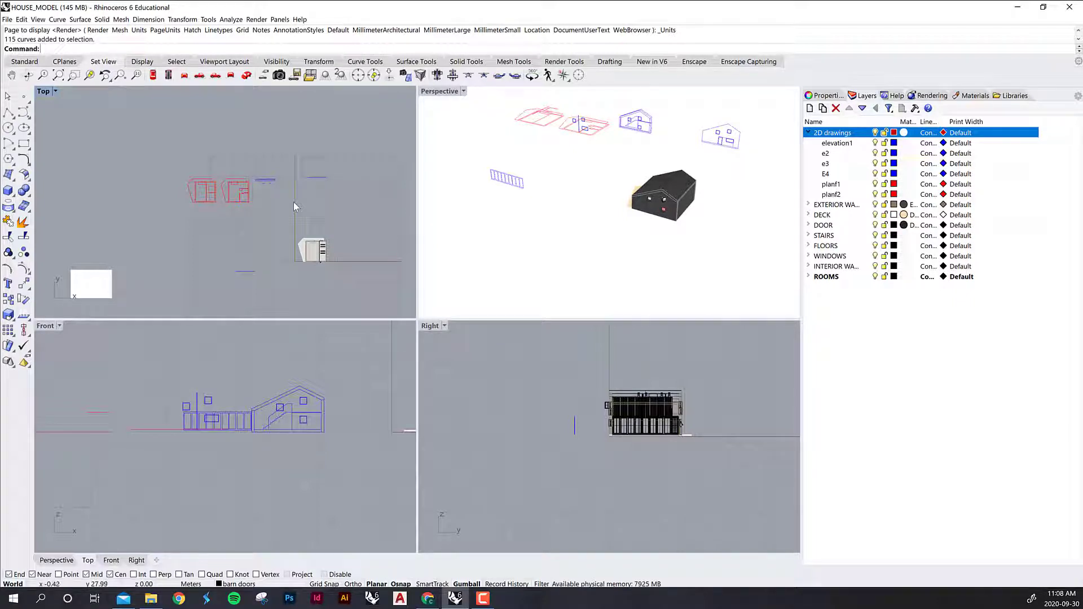
Turn the 2D drawings layer off and back on to compare the drawings with the house model.
{"action": "left_click", "coordinate": [875, 133]}
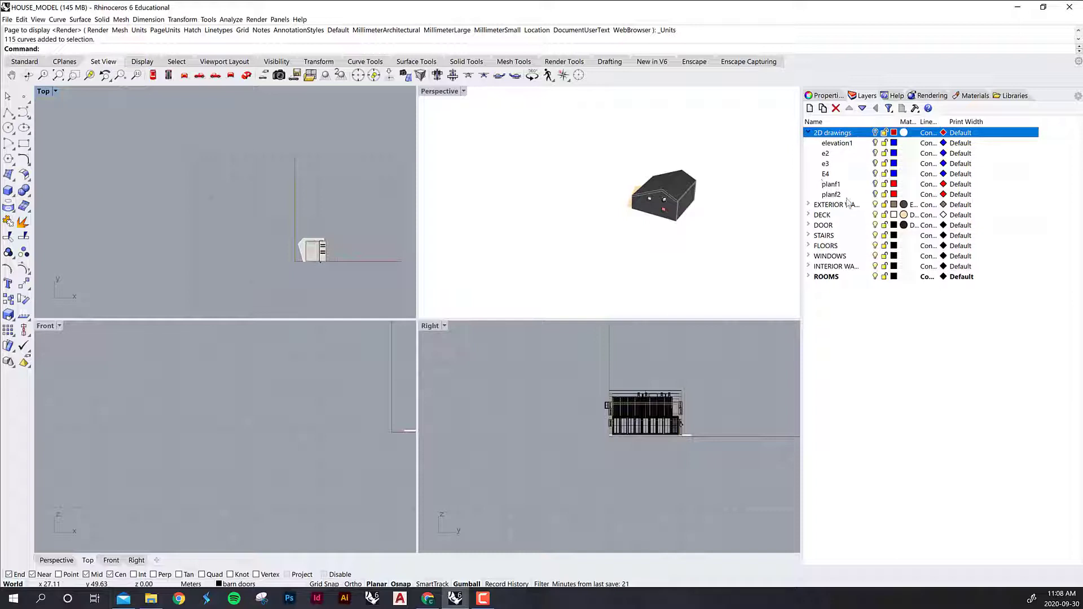
{"action": "left_click", "coordinate": [875, 132]}
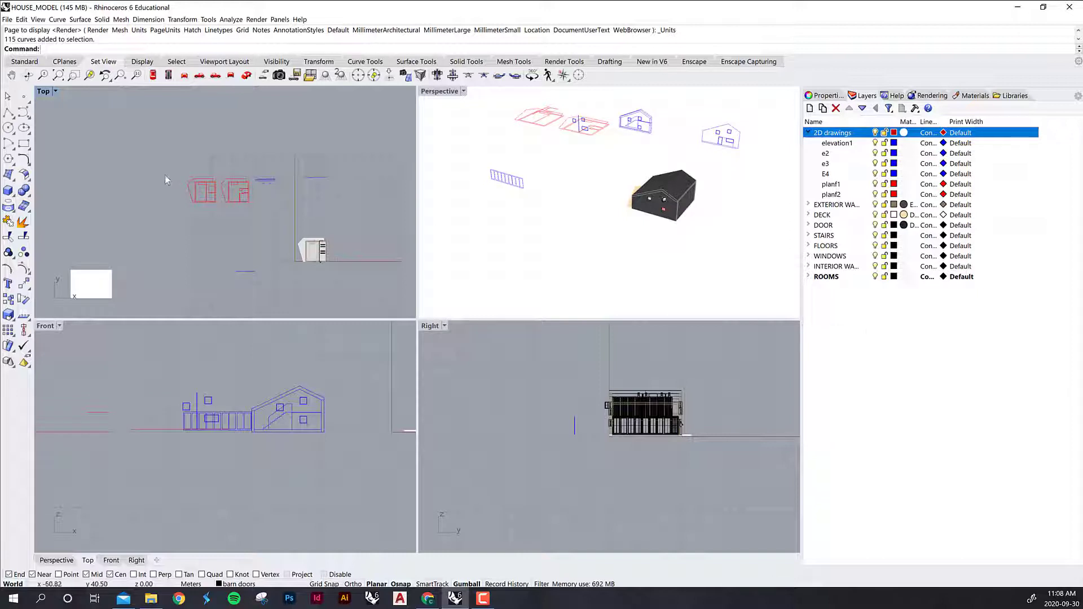
{"action": "left_click", "coordinate": [303, 257]}
{"action": "left_click", "coordinate": [299, 274]}
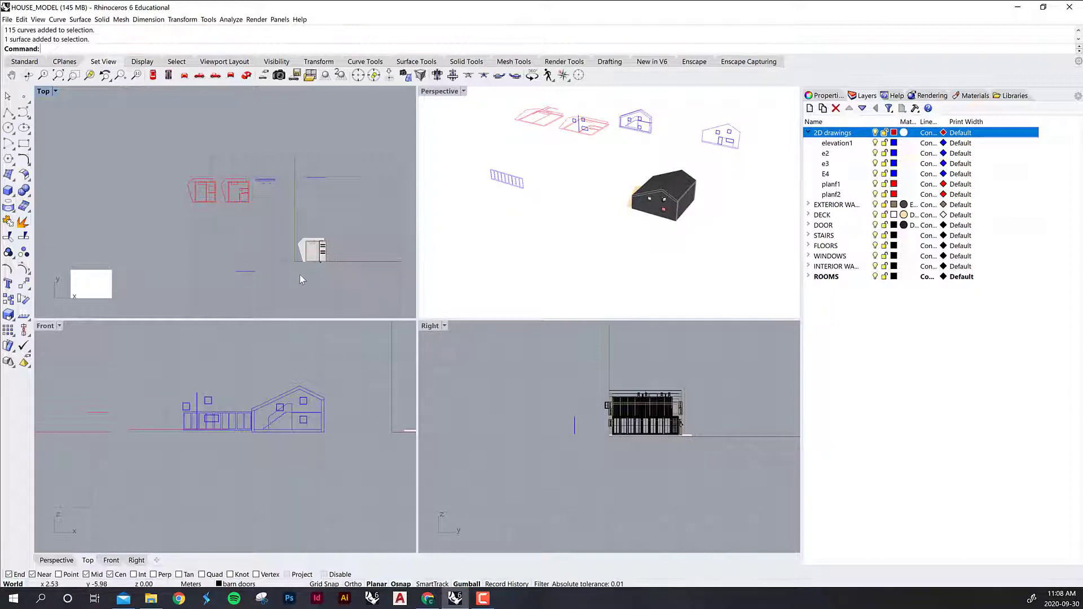
Hide the 2D drawings layer and set the Perspective viewport's display mode to Ghosted.
{"action": "left_click", "coordinate": [875, 132]}
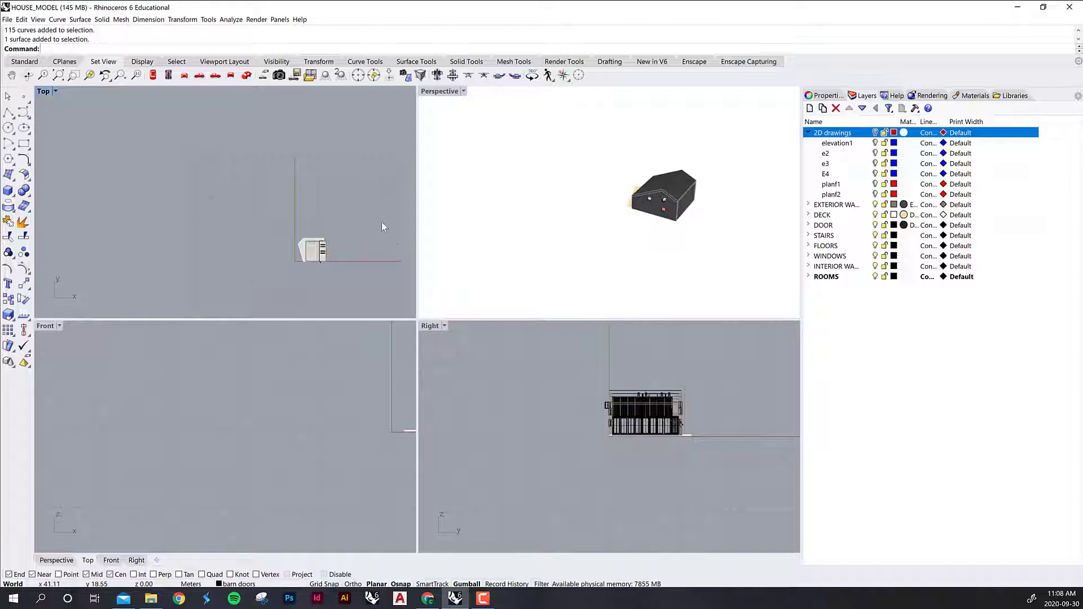
{"action": "left_click", "coordinate": [463, 90]}
{"action": "left_click", "coordinate": [451, 142]}
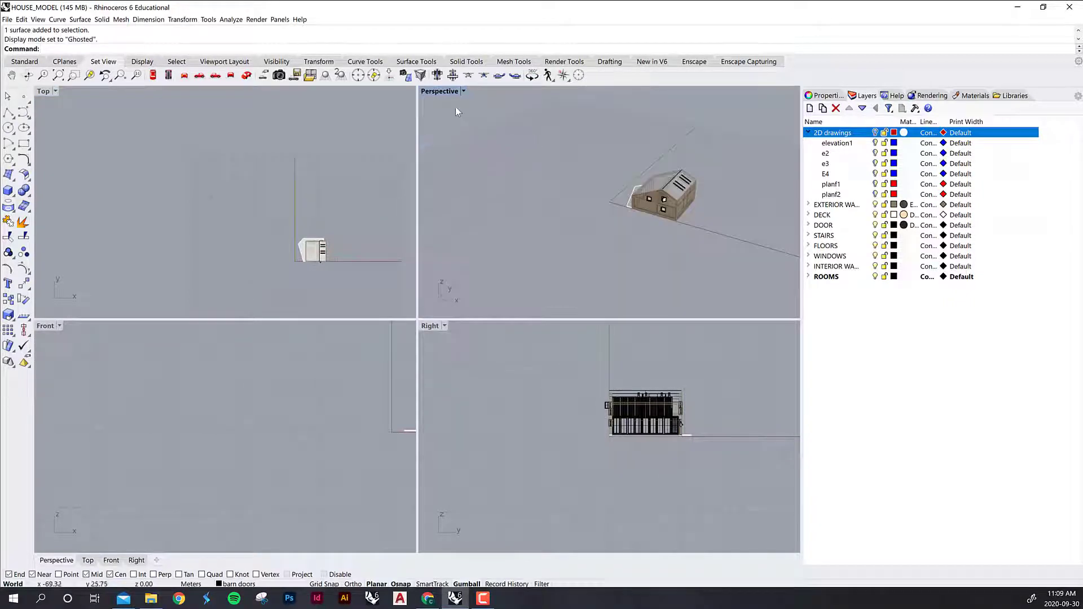
Maximize the Perspective viewport and view the house from its glazed side with the deck.
{"action": "double_click", "coordinate": [442, 91]}
{"action": "right_click_drag", "start_coordinate": [496, 375], "coordinate": [669, 372]}
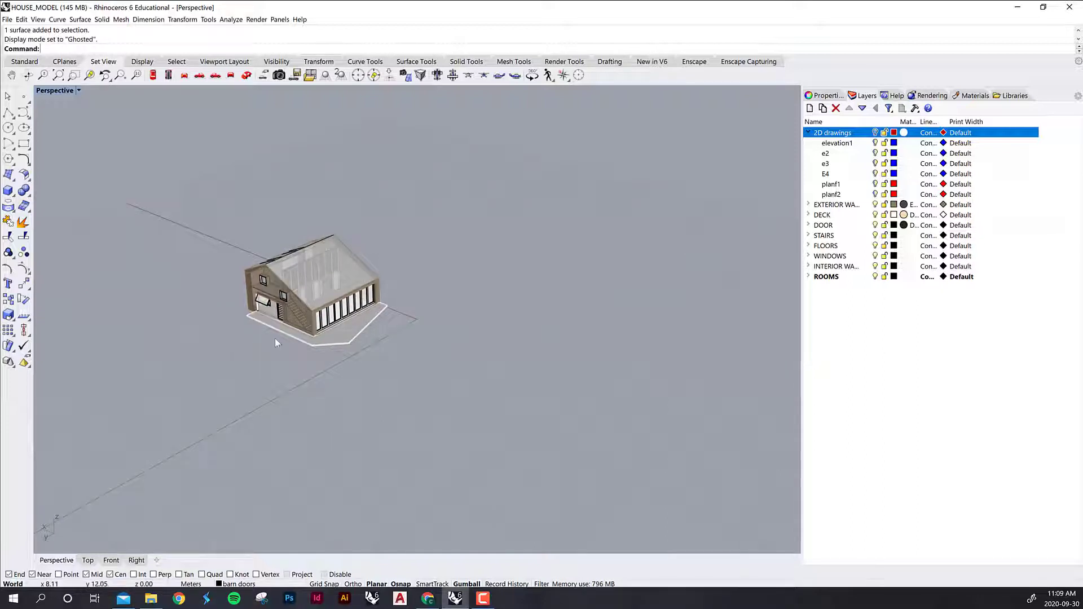
{"action": "right_click_drag", "start_coordinate": [275, 337], "coordinate": [380, 350], "text": "shift"}
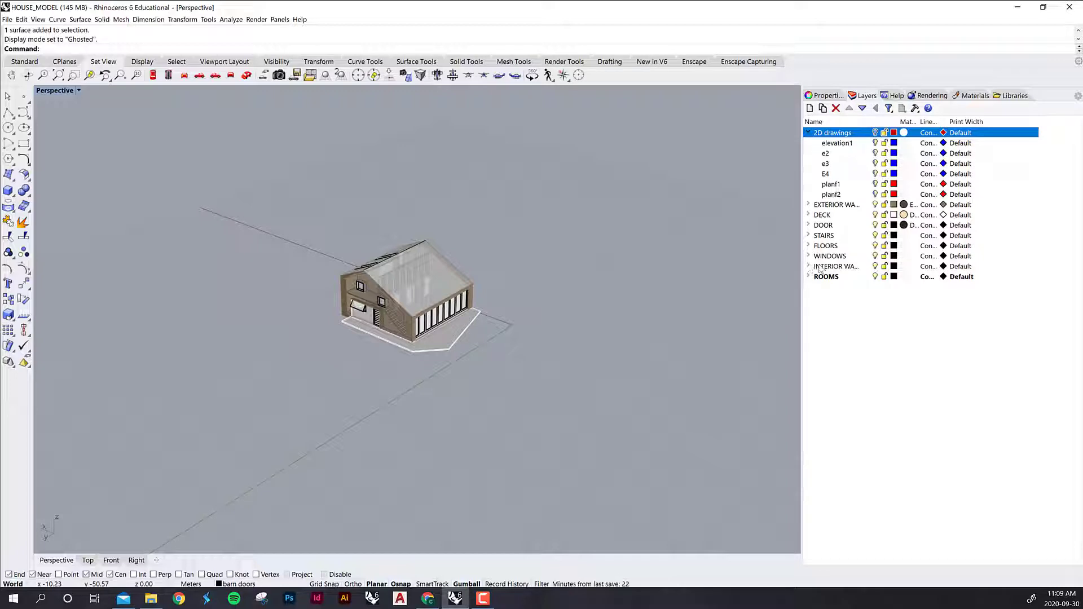
Hide the interior walls and exterior walls layers and get a close view of the upper stair landing.
{"action": "left_click", "coordinate": [875, 267]}
{"action": "left_click", "coordinate": [875, 204]}
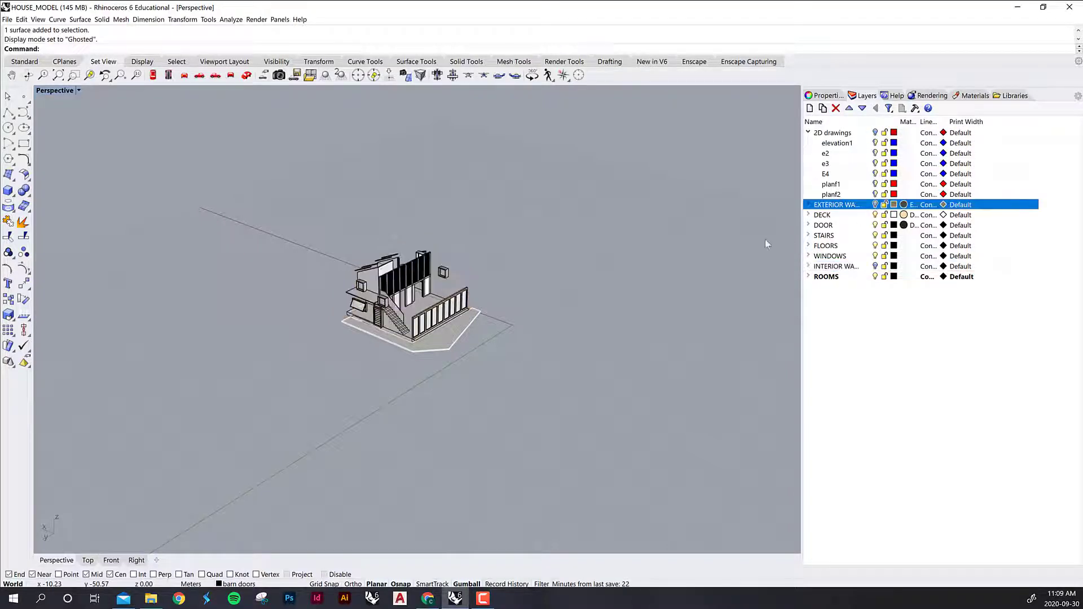
{"action": "scroll", "coordinate": [391, 332], "scroll_direction": "up", "scroll_amount": 5}
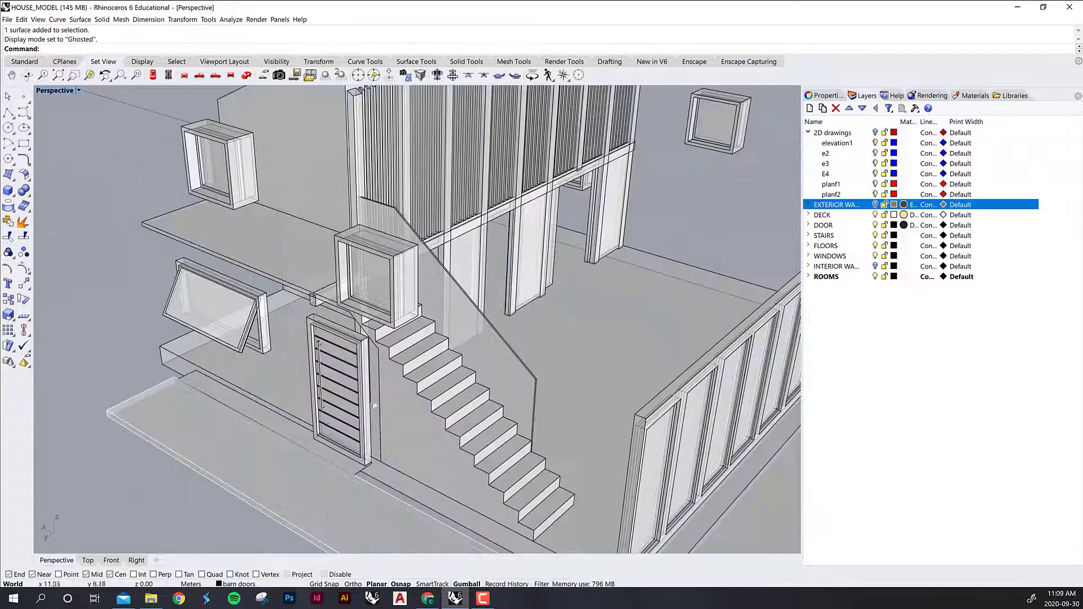
{"action": "right_click_drag", "start_coordinate": [315, 465], "coordinate": [420, 471]}
{"action": "scroll", "coordinate": [391, 350], "scroll_direction": "up", "scroll_amount": 7}
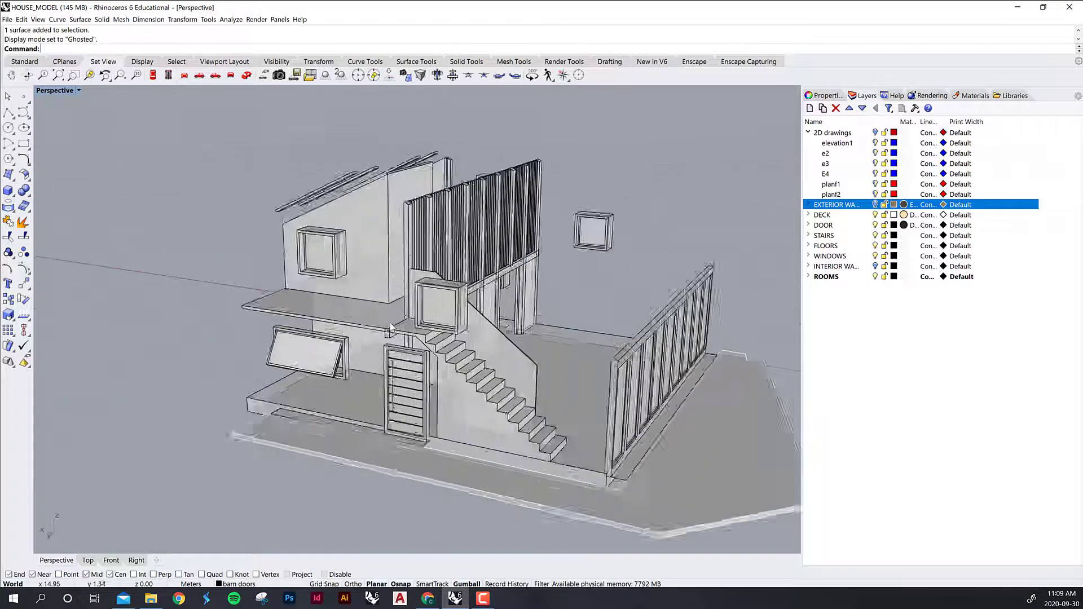
{"action": "scroll", "coordinate": [391, 350], "scroll_direction": "up", "scroll_amount": 3}
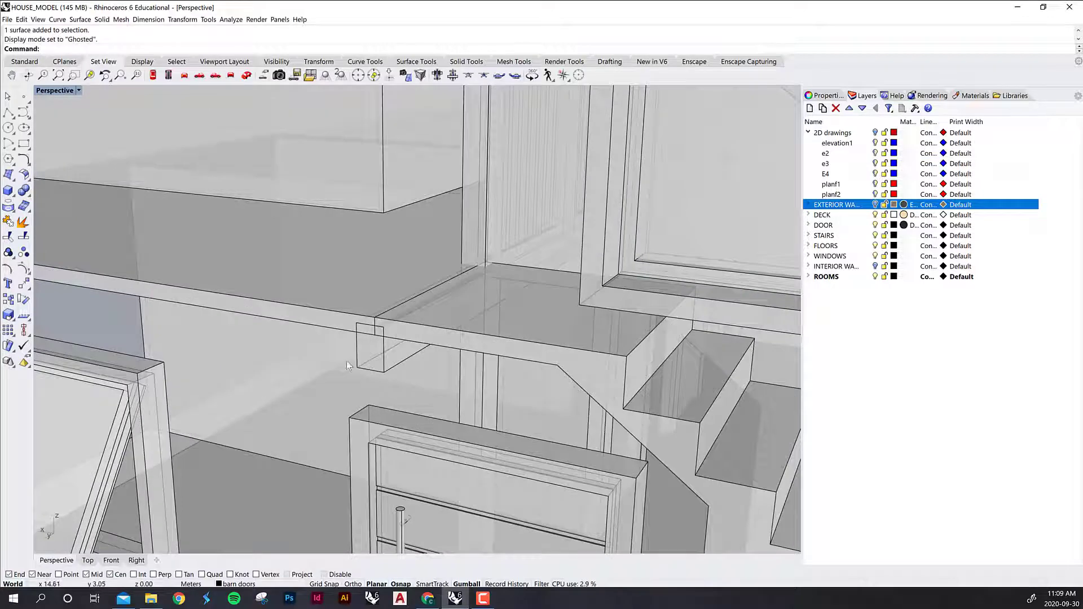
Select the beam, the stairs and the upstairs floor in turn and examine how they meet at the landing.
{"action": "left_click", "coordinate": [380, 331]}
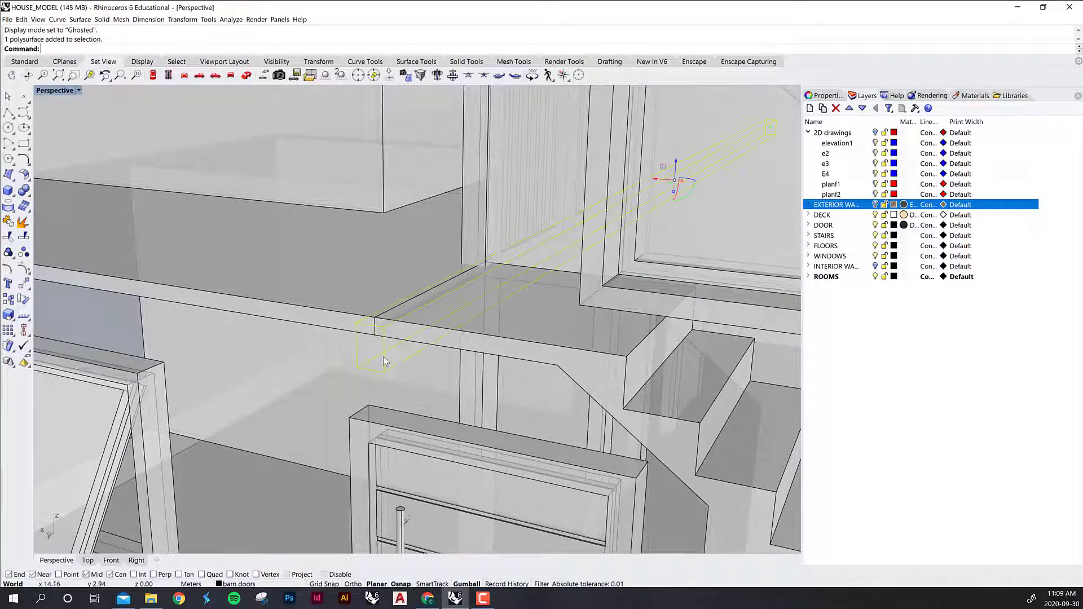
{"action": "left_click", "coordinate": [383, 325]}
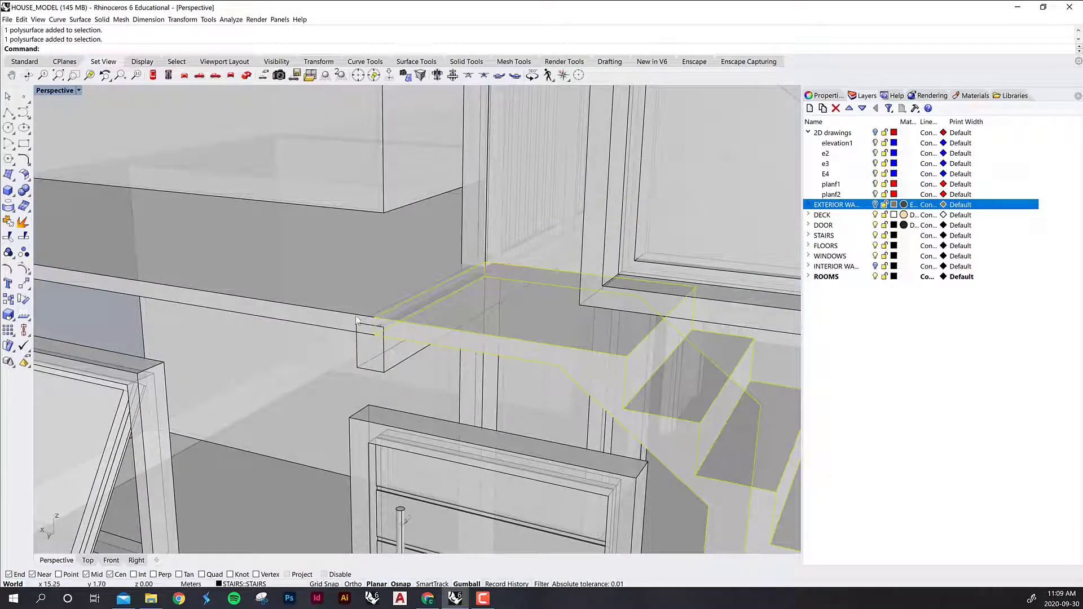
{"action": "left_click", "coordinate": [358, 321]}
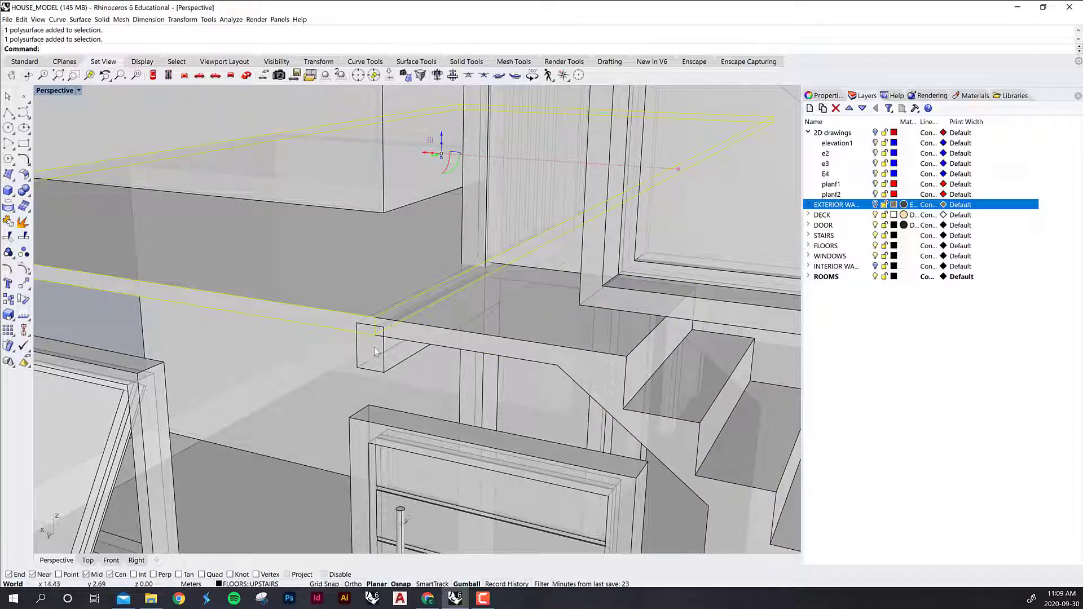
{"action": "right_click_drag", "start_coordinate": [374, 348], "coordinate": [433, 350]}
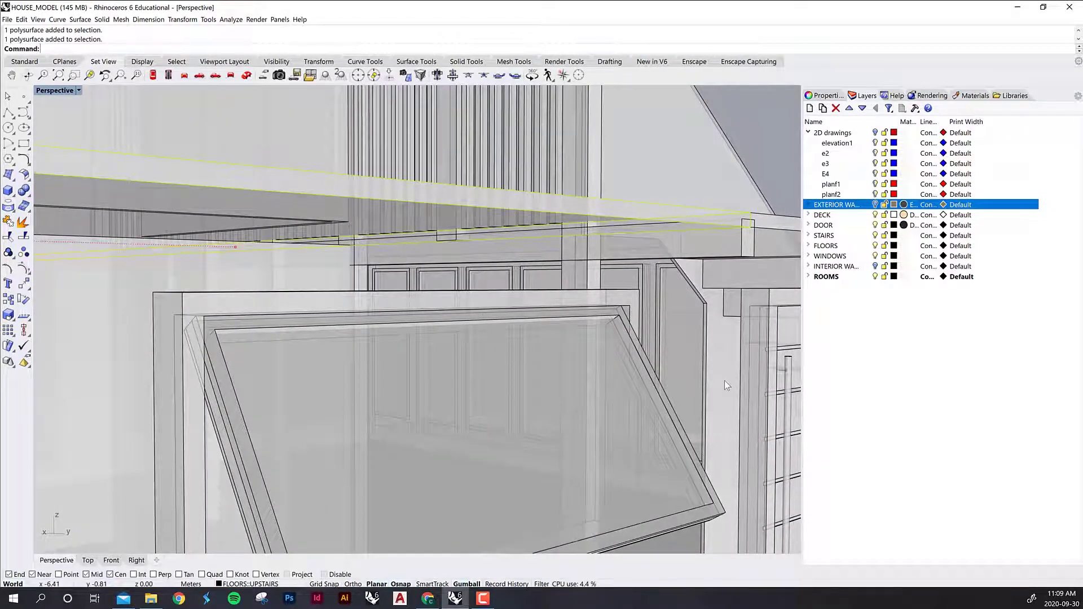
{"action": "right_click_drag", "start_coordinate": [724, 381], "coordinate": [688, 366]}
{"action": "right_click_drag", "start_coordinate": [684, 286], "coordinate": [719, 269]}
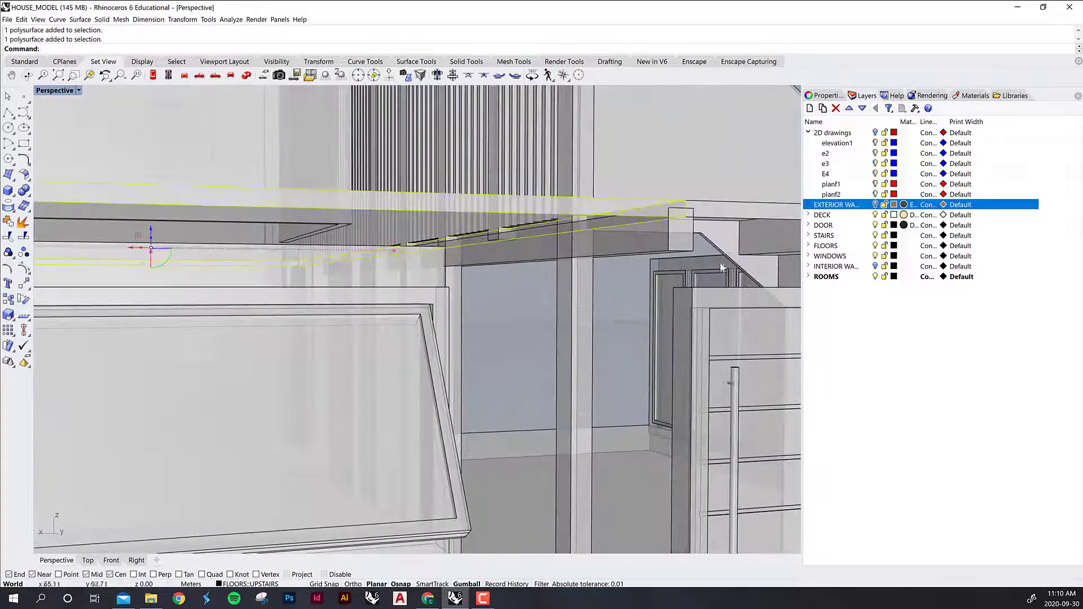
{"action": "left_click", "coordinate": [759, 248]}
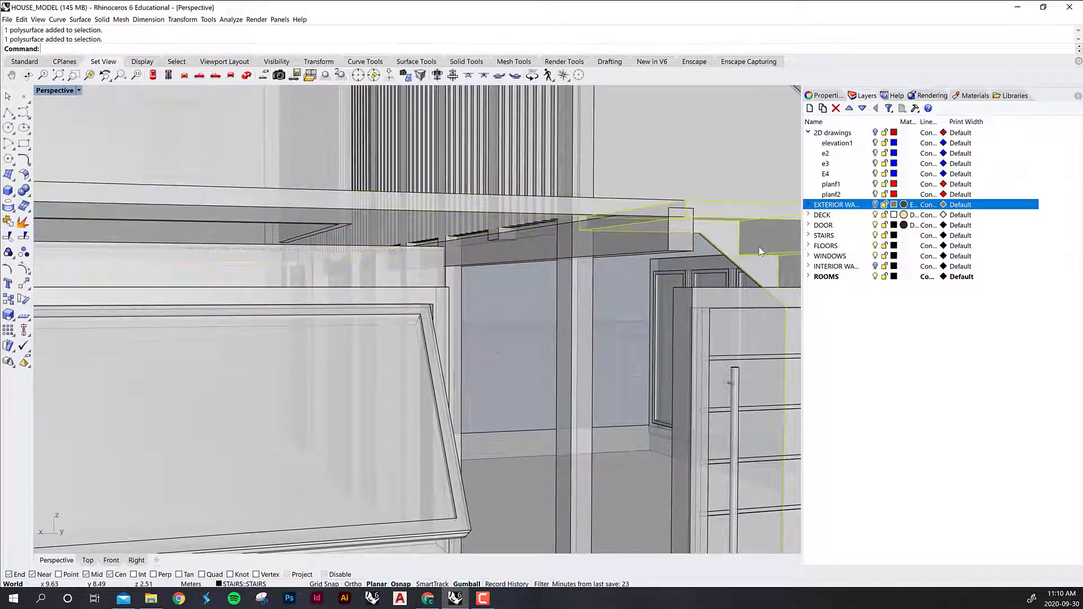
{"action": "mouse_move", "coordinate": [756, 250]}
{"action": "right_mouse_down"}
{"action": "mouse_move", "coordinate": [753, 231]}
{"action": "mouse_move", "coordinate": [721, 232]}
{"action": "mouse_move", "coordinate": [751, 245]}
{"action": "right_mouse_up"}
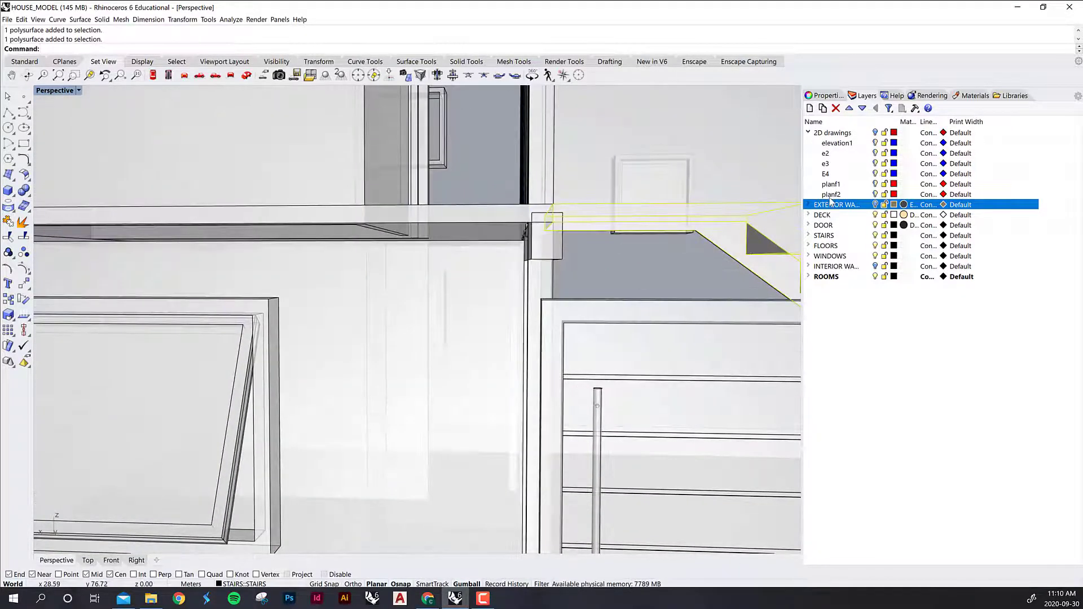
{"action": "right_click_drag", "start_coordinate": [693, 273], "coordinate": [736, 267]}
{"action": "scroll", "coordinate": [761, 314], "scroll_direction": "down", "scroll_amount": 4}
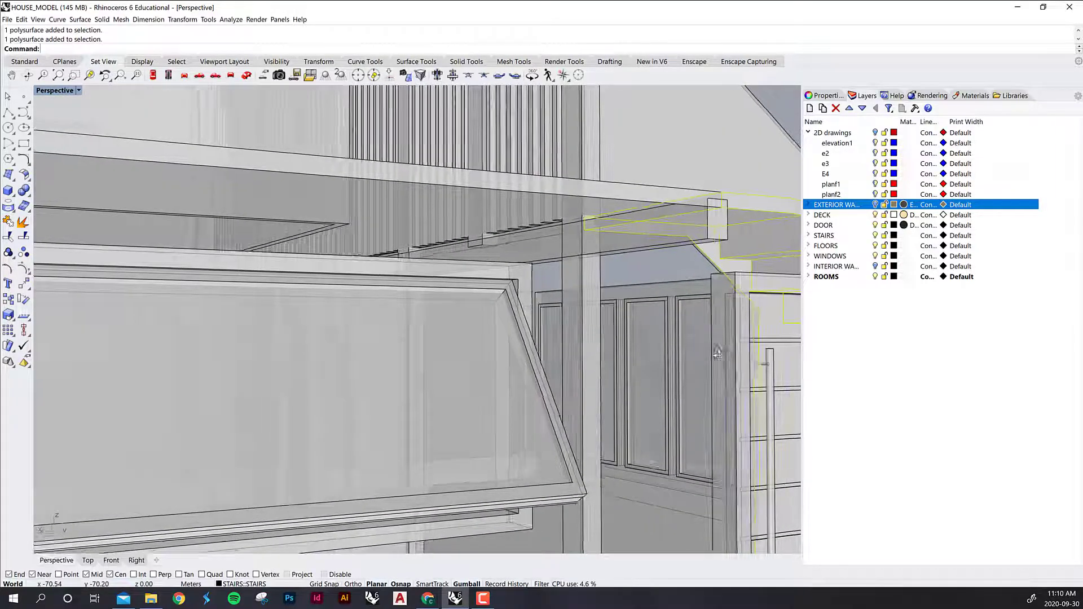
Clear the selection and examine the whole house interior with its floors, room volumes, windows and stairs.
{"action": "scroll", "coordinate": [628, 350], "scroll_direction": "down", "scroll_amount": 5}
{"action": "right_click_drag", "start_coordinate": [629, 353], "coordinate": [676, 392]}
{"action": "left_click", "coordinate": [504, 516]}
{"action": "right_click_drag", "start_coordinate": [503, 515], "coordinate": [529, 497]}
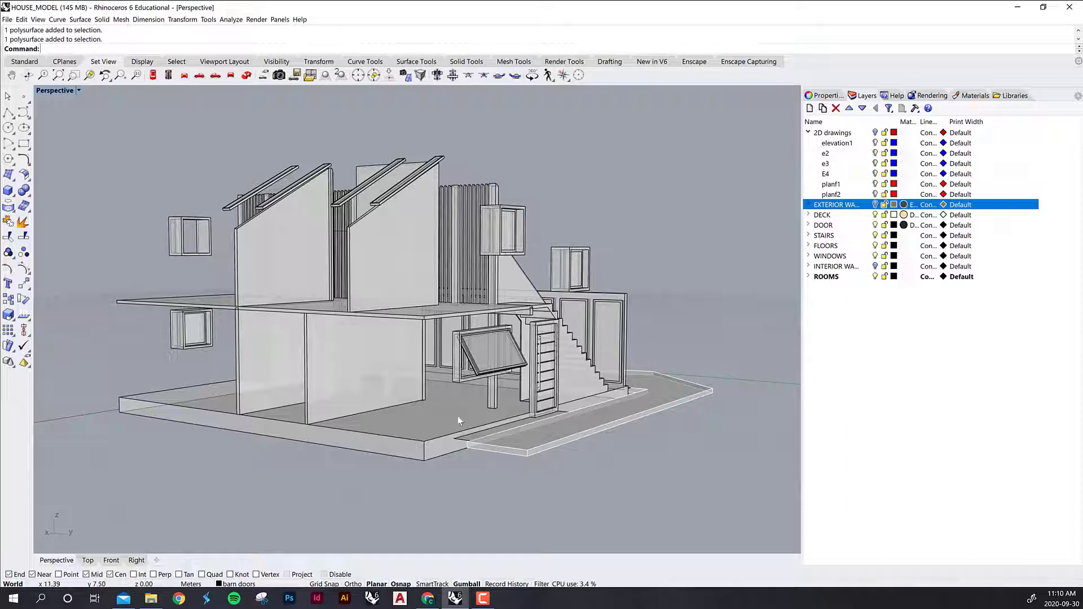
{"action": "right_click_drag", "start_coordinate": [323, 442], "coordinate": [331, 443]}
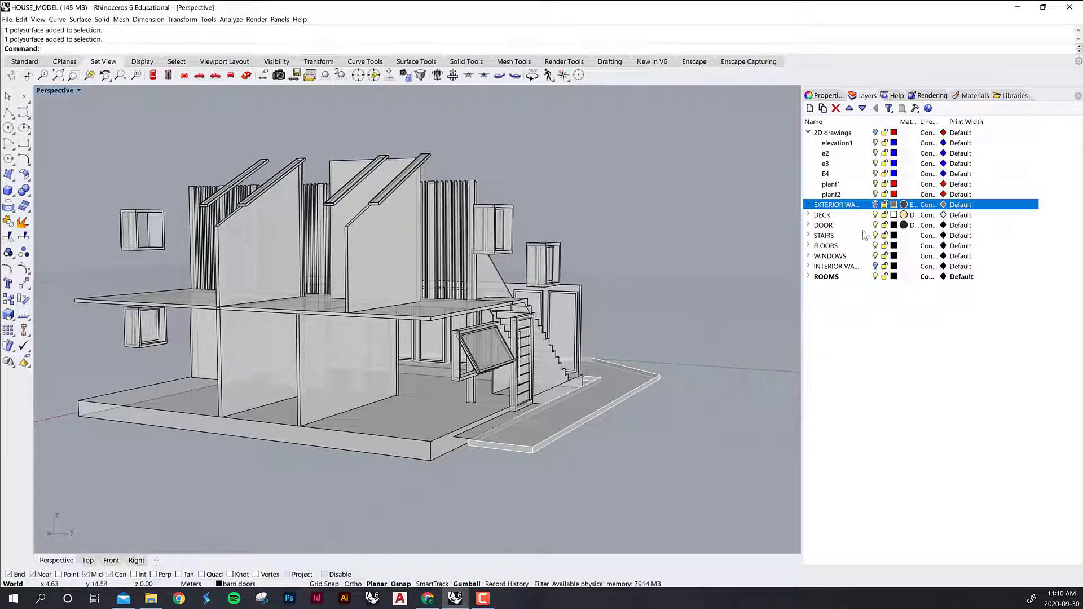
Show the exterior walls and interior walls layers again and view the complete house from a distance.
{"action": "left_click", "coordinate": [874, 205]}
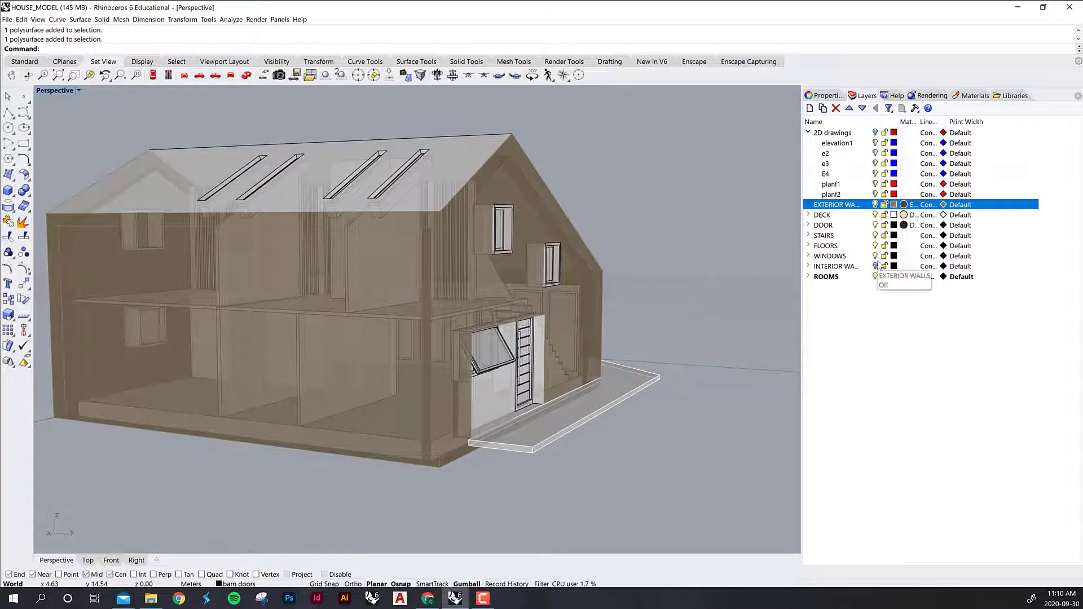
{"action": "left_click", "coordinate": [875, 267]}
{"action": "right_click_drag", "start_coordinate": [722, 455], "coordinate": [574, 513]}
{"action": "scroll", "coordinate": [485, 485], "scroll_direction": "down", "scroll_amount": 6}
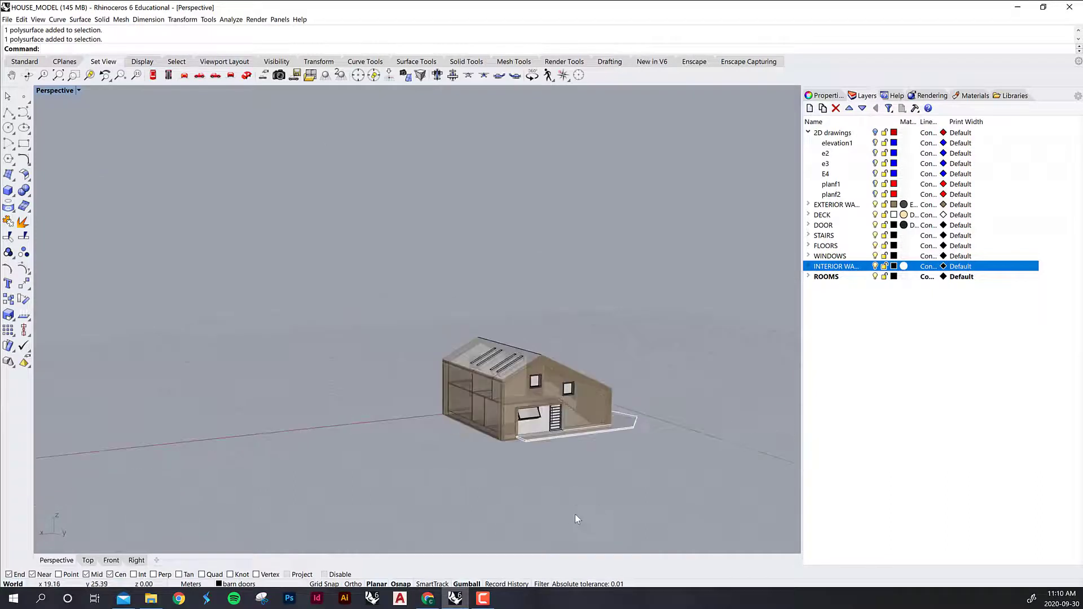
Run ShowEdges on the entire house model and compare the display of all edges with naked edges only.
{"action": "type", "text": "ShowEdges"}
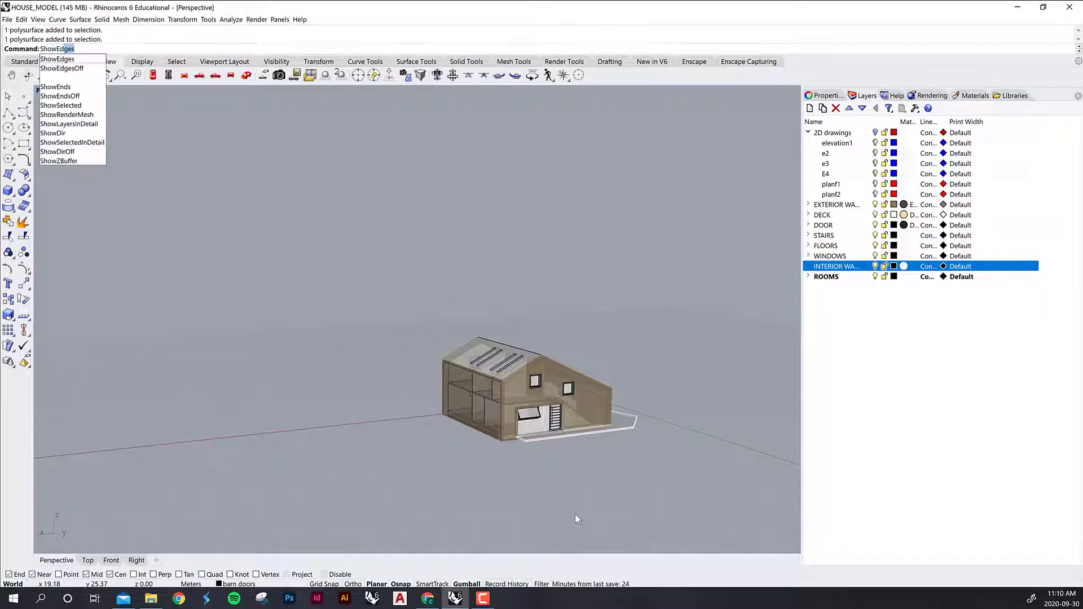
{"action": "key", "text": "Return"}
{"action": "left_click_drag", "start_coordinate": [693, 485], "coordinate": [369, 297]}
{"action": "key", "text": "Return"}
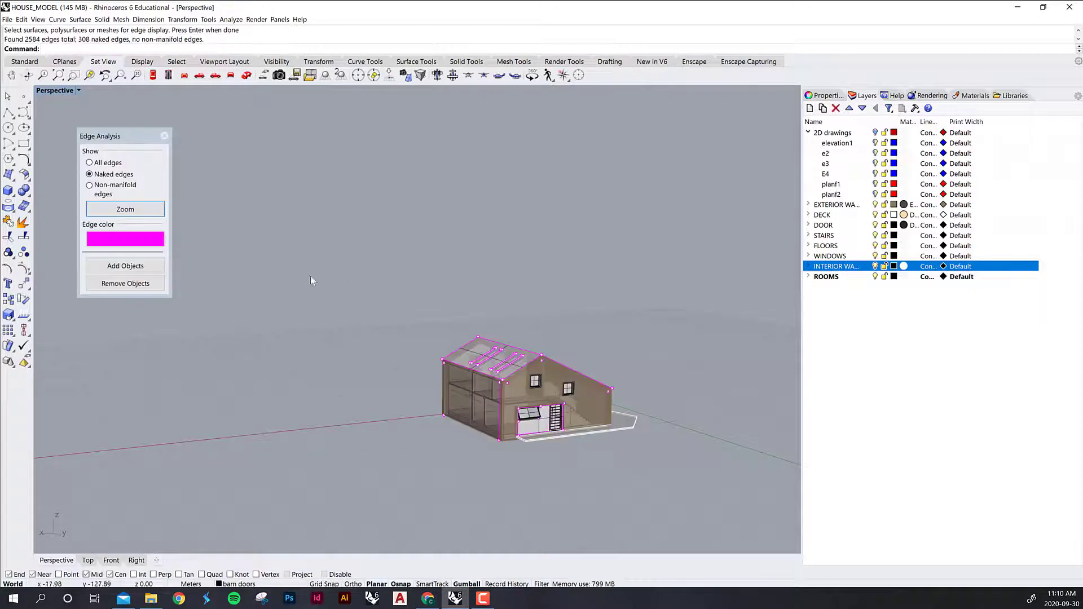
{"action": "left_click", "coordinate": [90, 163]}
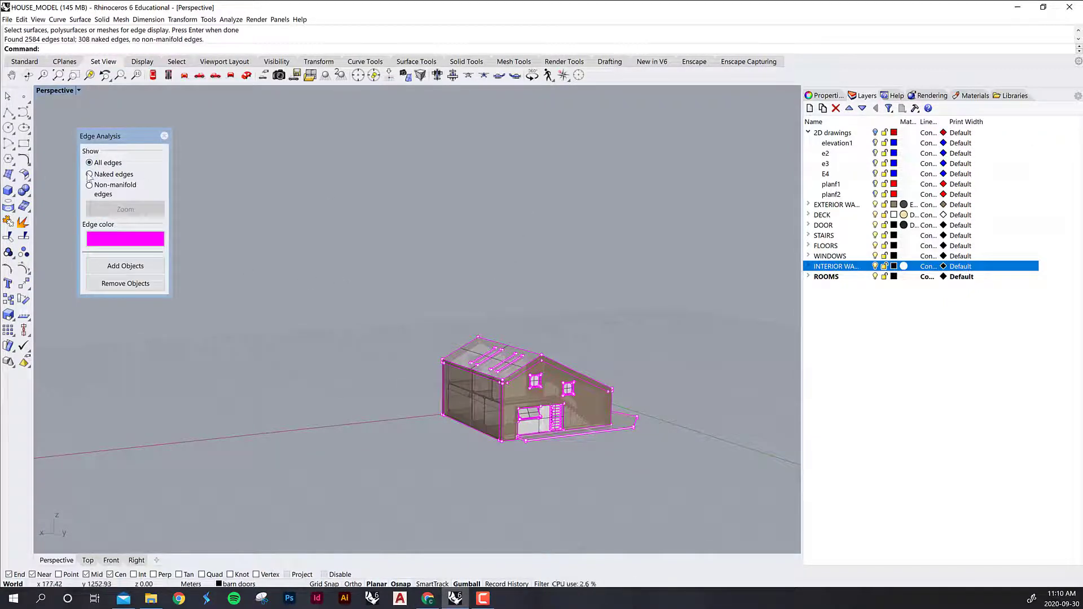
{"action": "left_click", "coordinate": [89, 174]}
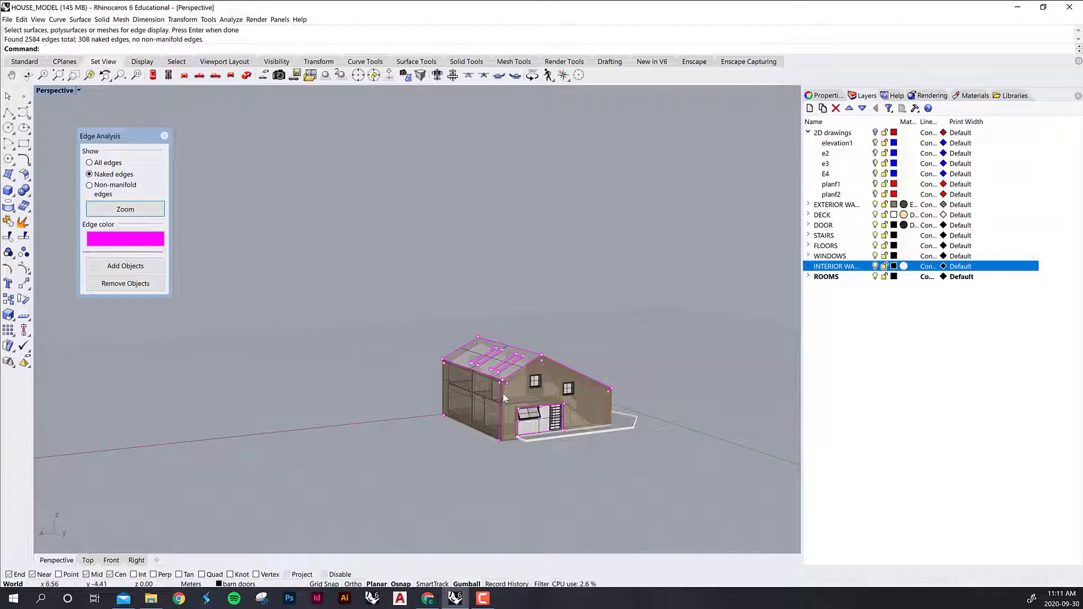
Examine the highlighted naked edges on the roof, walls and openings from several sides, and close the edge analysis.
{"action": "mouse_move", "coordinate": [472, 459]}
{"action": "right_mouse_down"}
{"action": "mouse_move", "coordinate": [510, 453]}
{"action": "mouse_move", "coordinate": [472, 438]}
{"action": "right_mouse_up"}
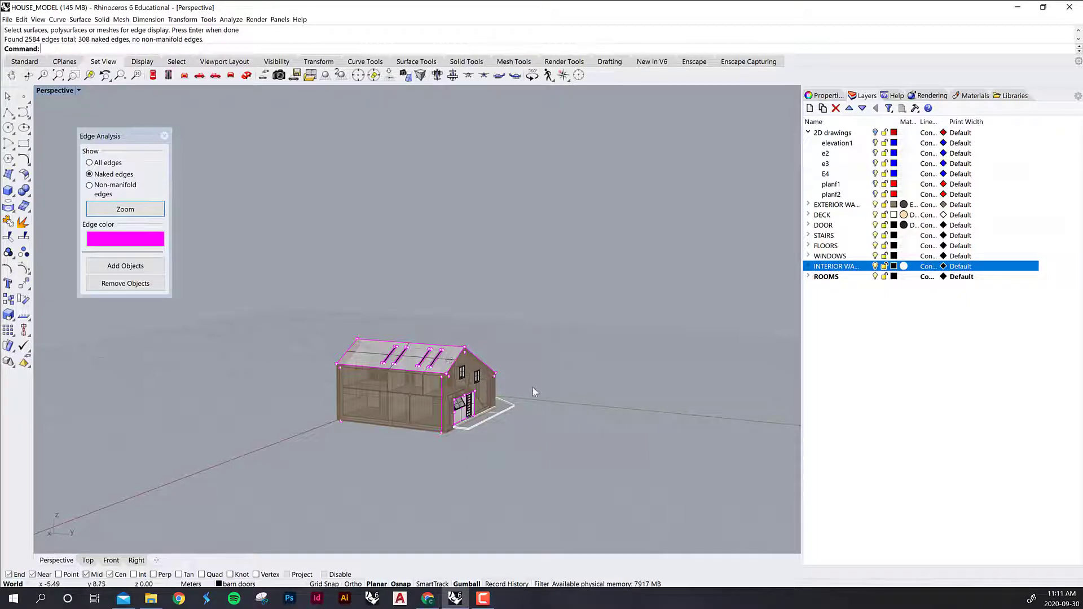
{"action": "right_click_drag", "start_coordinate": [534, 390], "coordinate": [448, 387]}
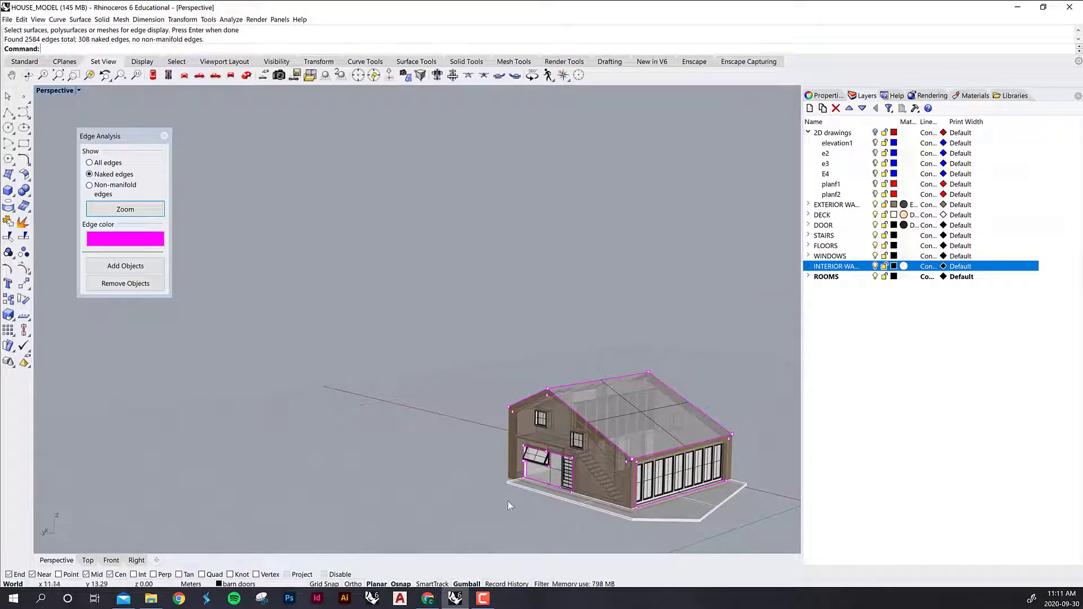
{"action": "right_click_drag", "start_coordinate": [512, 465], "coordinate": [392, 411], "text": "shift"}
{"action": "scroll", "coordinate": [489, 376], "scroll_direction": "up", "scroll_amount": 12}
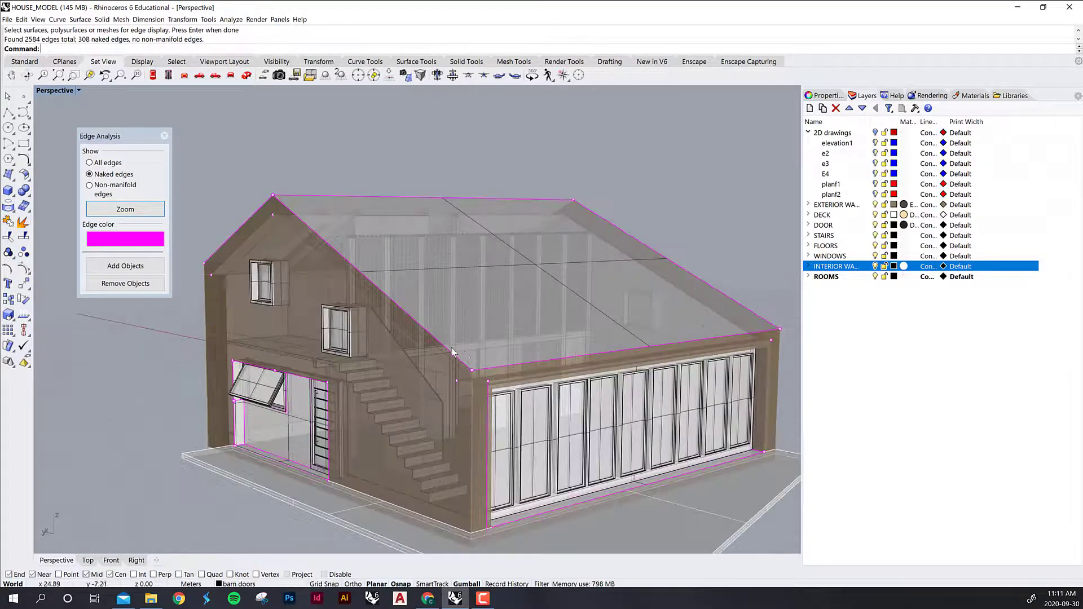
{"action": "scroll", "coordinate": [391, 421], "scroll_direction": "down", "scroll_amount": 10}
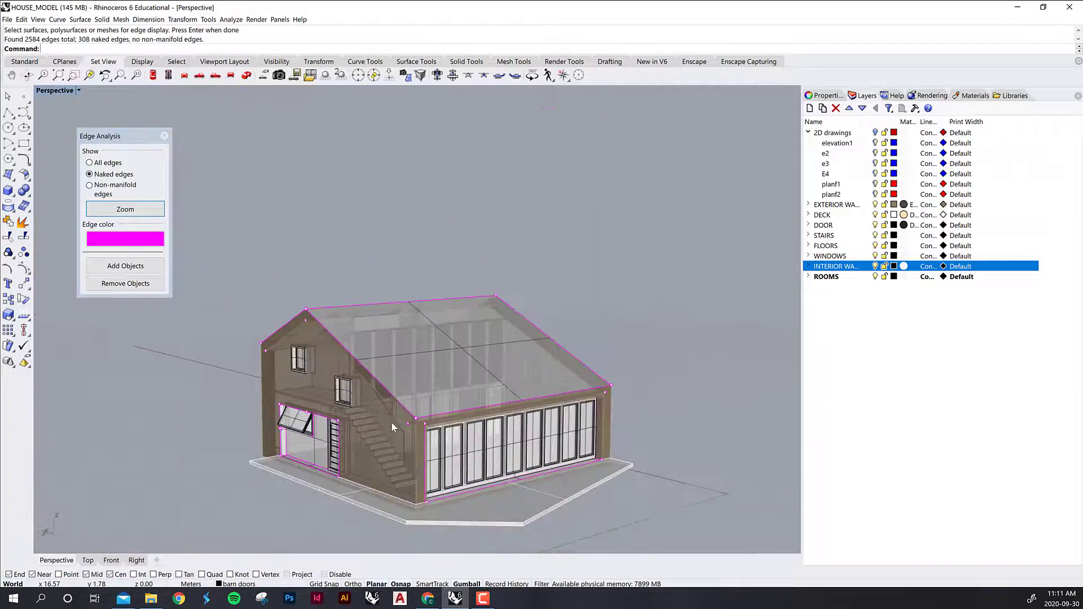
{"action": "right_click_drag", "start_coordinate": [384, 464], "coordinate": [385, 426]}
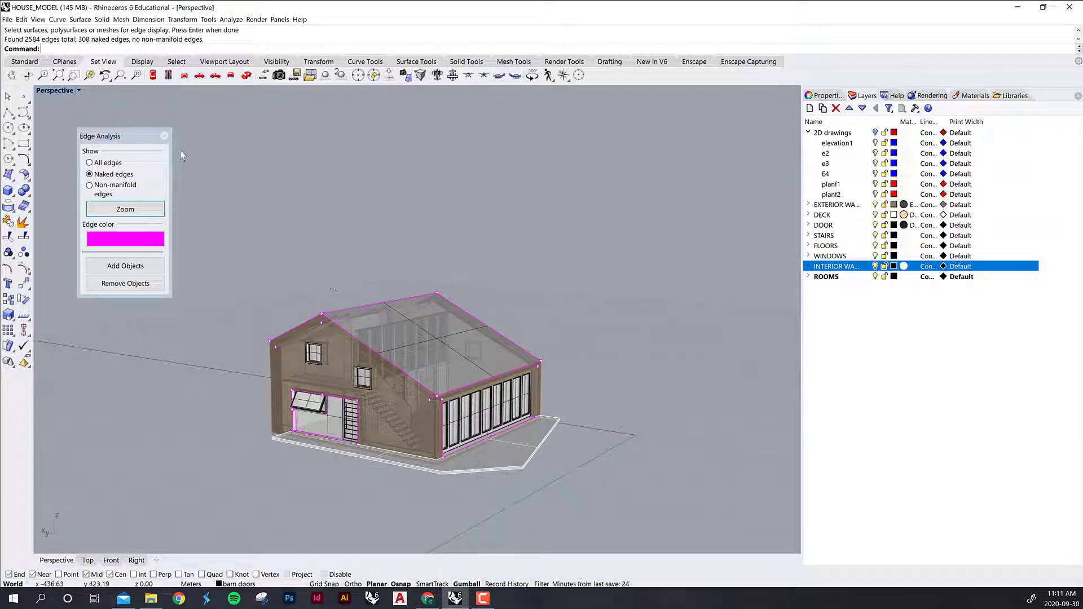
{"action": "left_click", "coordinate": [164, 136]}
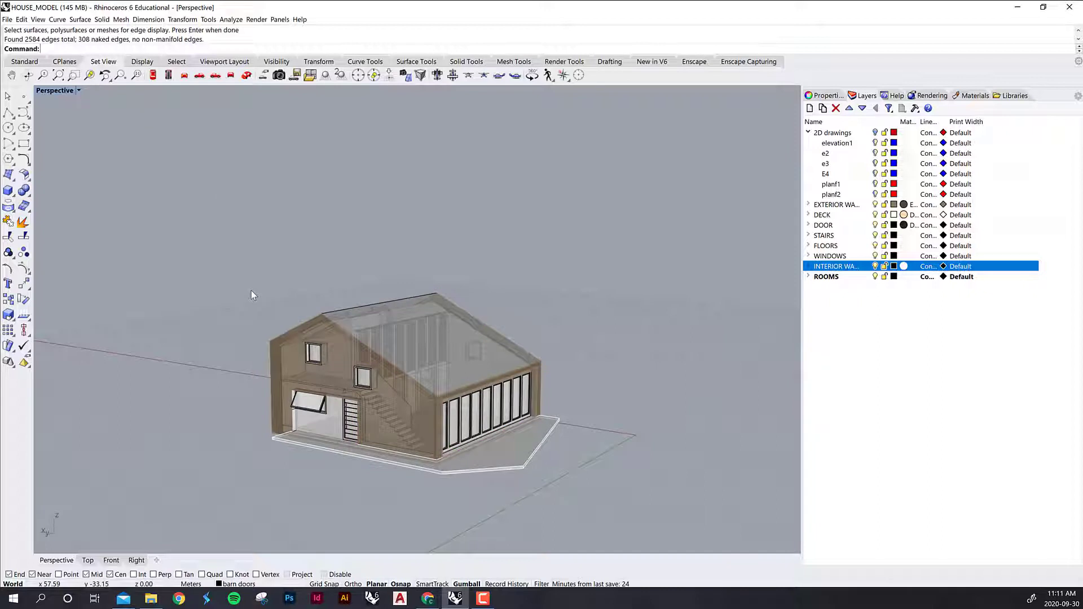